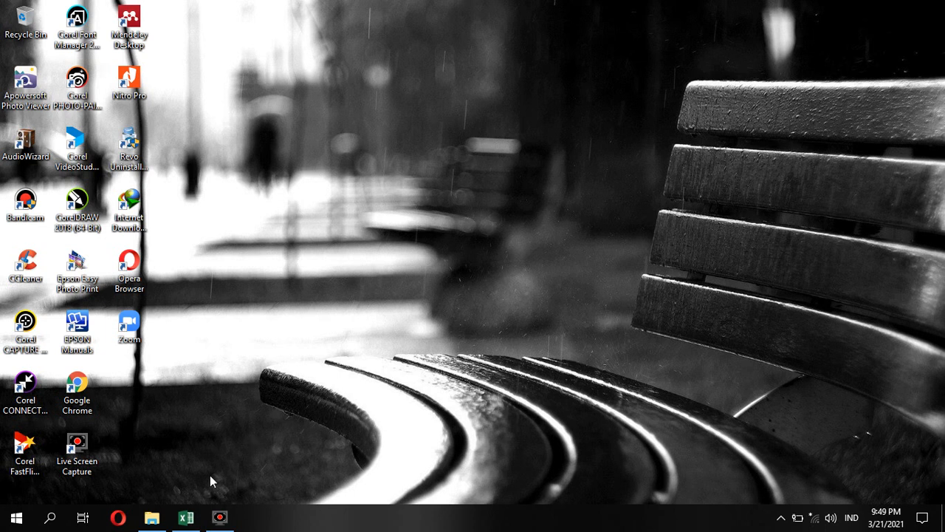
Step: Switch to the SOAL NILAI workbook in Excel and examine the student grade table, the component weights and the letter-grade scale
{"action": "left_click", "coordinate": [190, 522]}
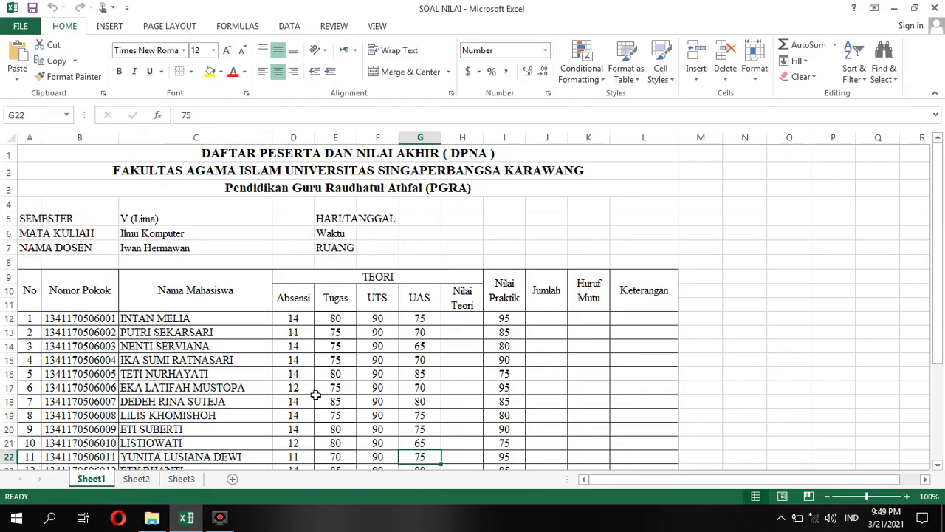
{"action": "scroll", "coordinate": [315, 396], "scroll_direction": "down", "scroll_amount": 2}
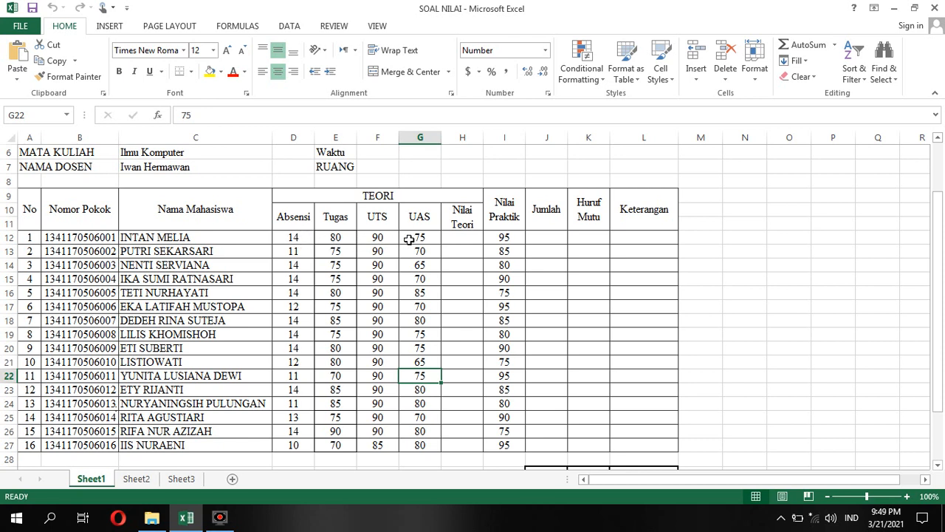
{"action": "left_click", "coordinate": [467, 240]}
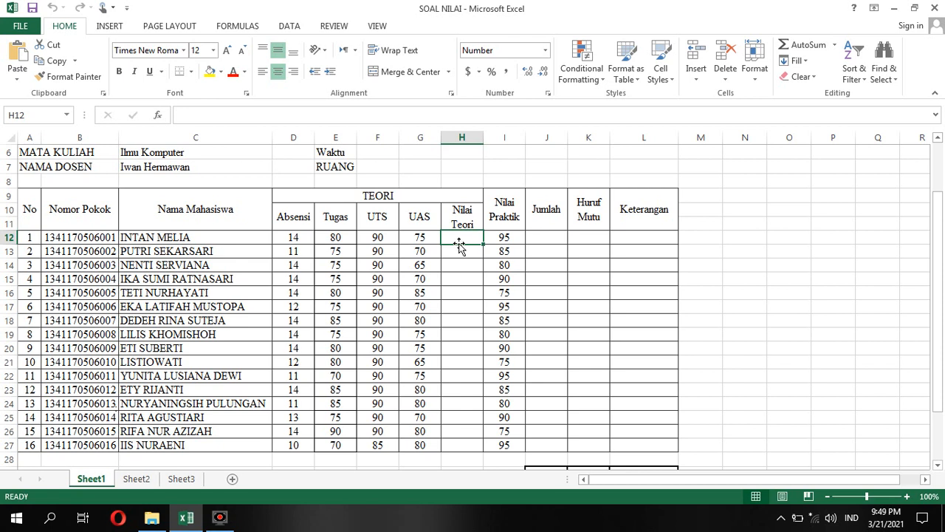
{"action": "left_click", "coordinate": [547, 238]}
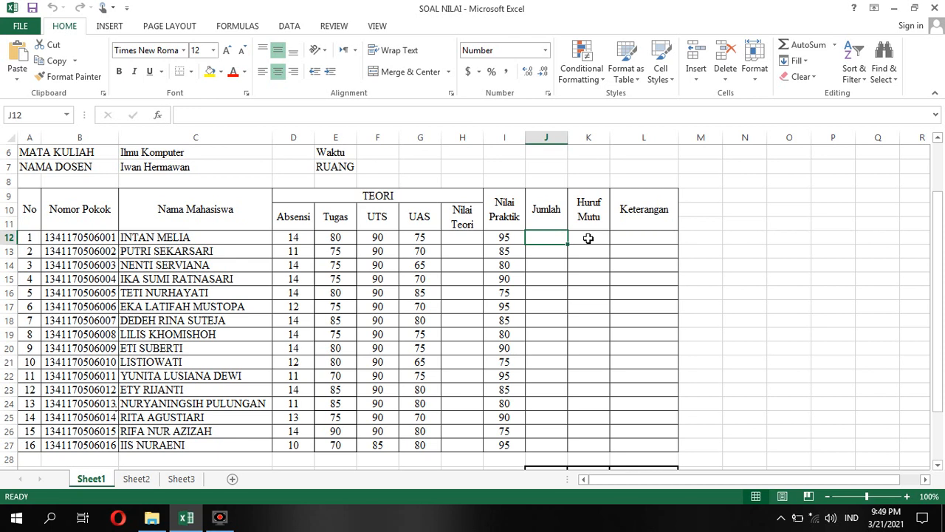
{"action": "left_click", "coordinate": [654, 238]}
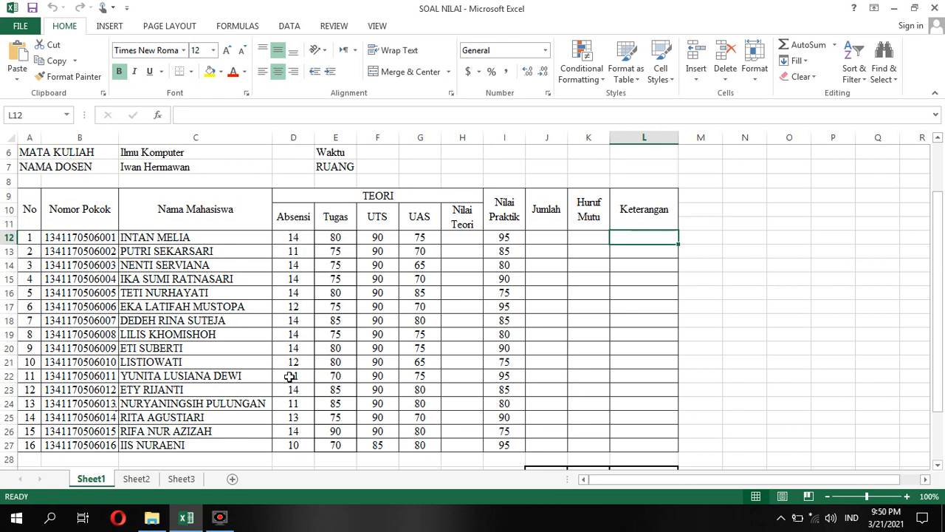
{"action": "left_click", "coordinate": [293, 237]}
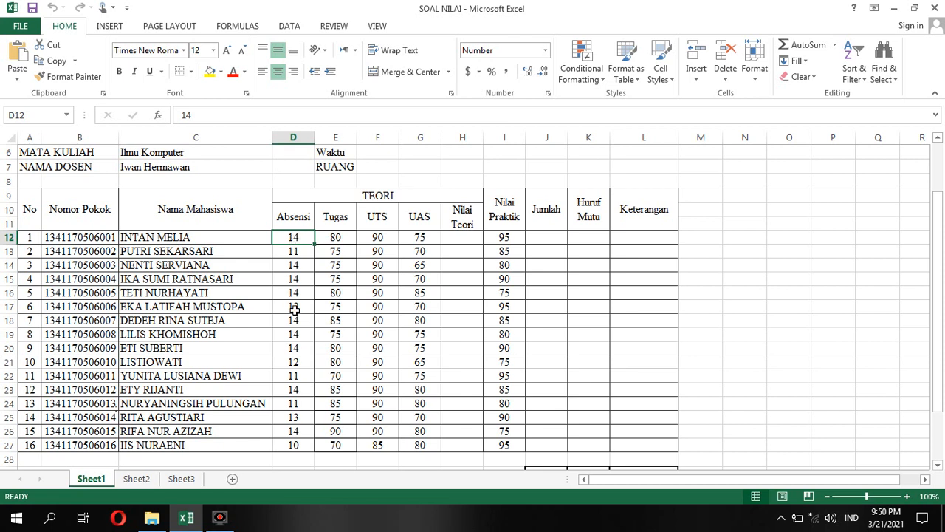
{"action": "scroll", "coordinate": [294, 310], "scroll_direction": "down", "scroll_amount": 1}
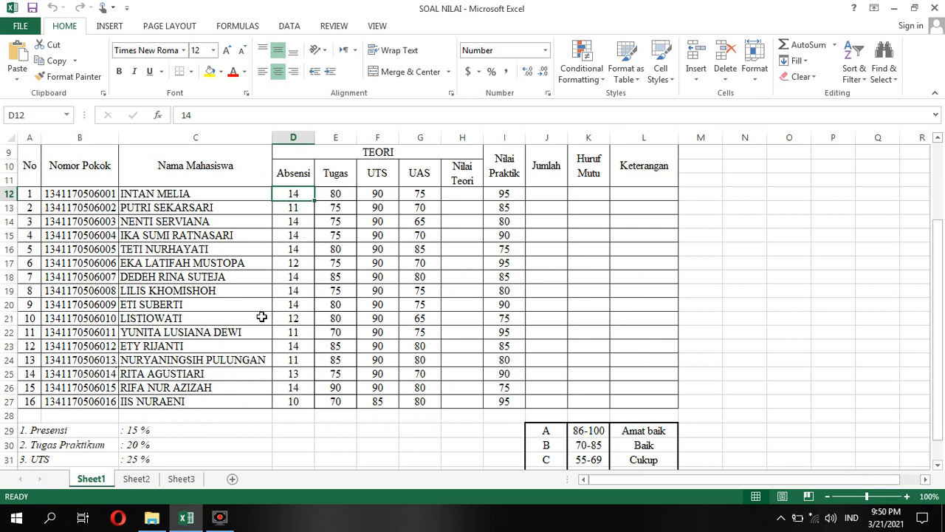
{"action": "scroll", "coordinate": [262, 317], "scroll_direction": "down", "scroll_amount": 1}
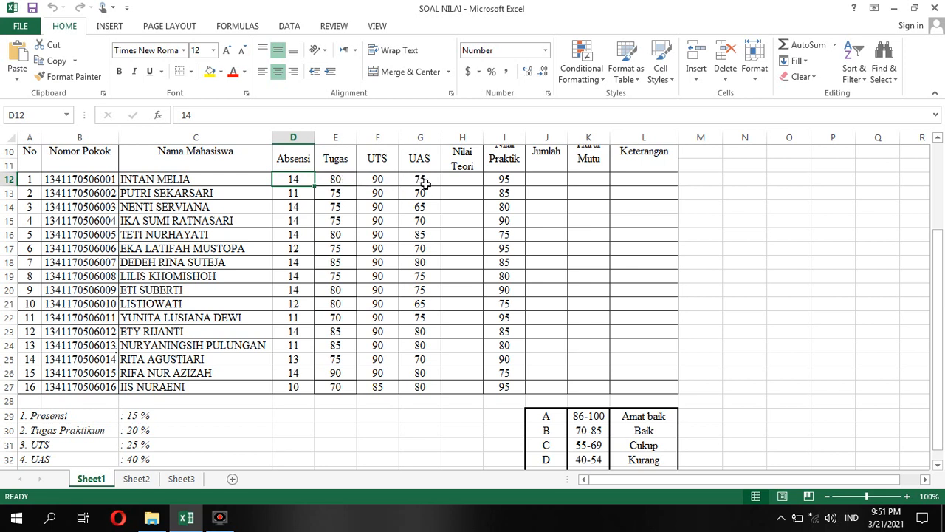
{"action": "left_click", "coordinate": [466, 179]}
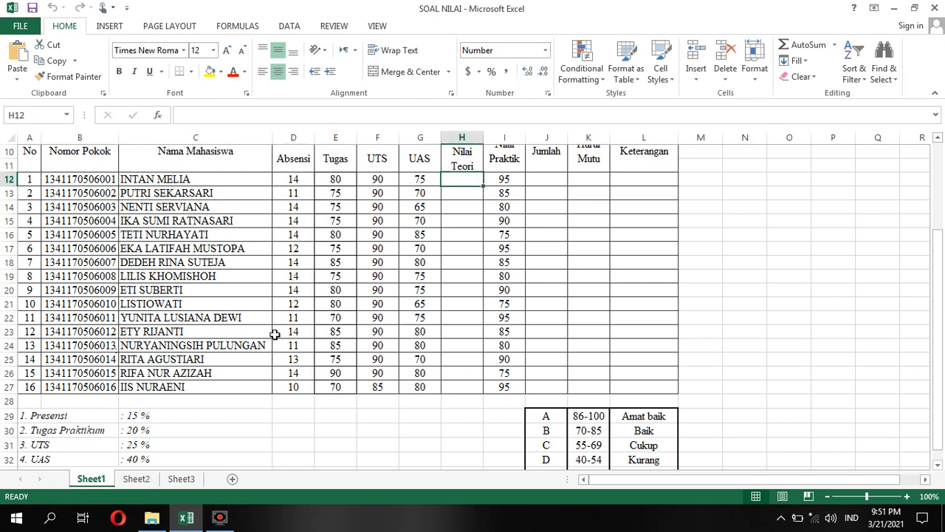
{"action": "scroll", "coordinate": [274, 334], "scroll_direction": "down", "scroll_amount": 1}
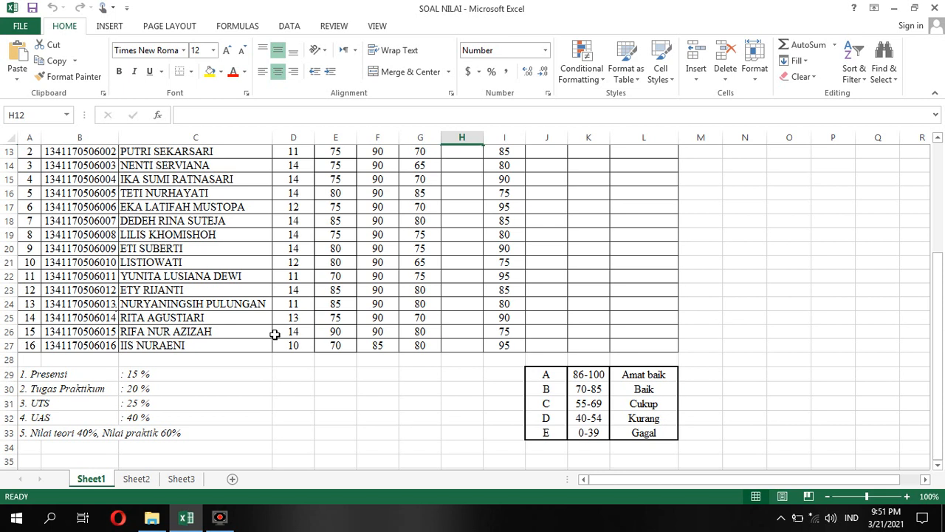
{"action": "scroll", "coordinate": [274, 335], "scroll_direction": "up", "scroll_amount": 1}
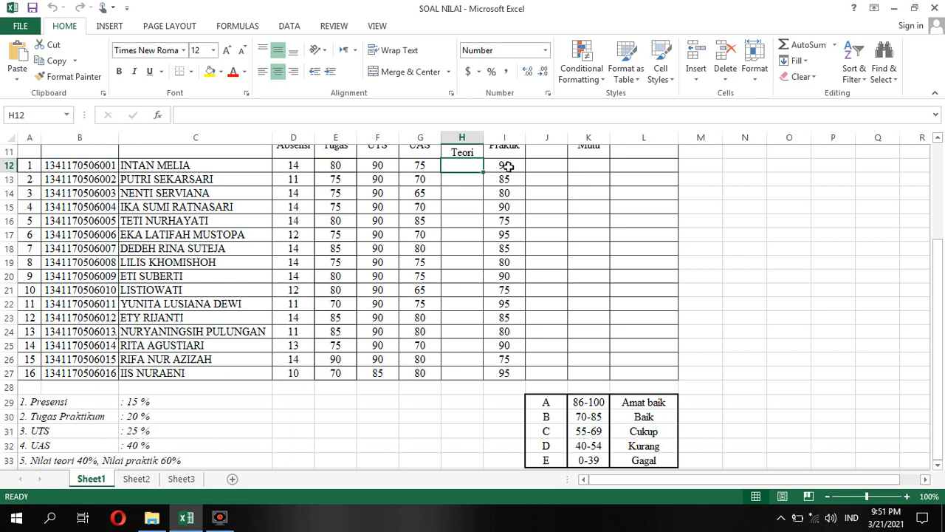
{"action": "left_click", "coordinate": [546, 168]}
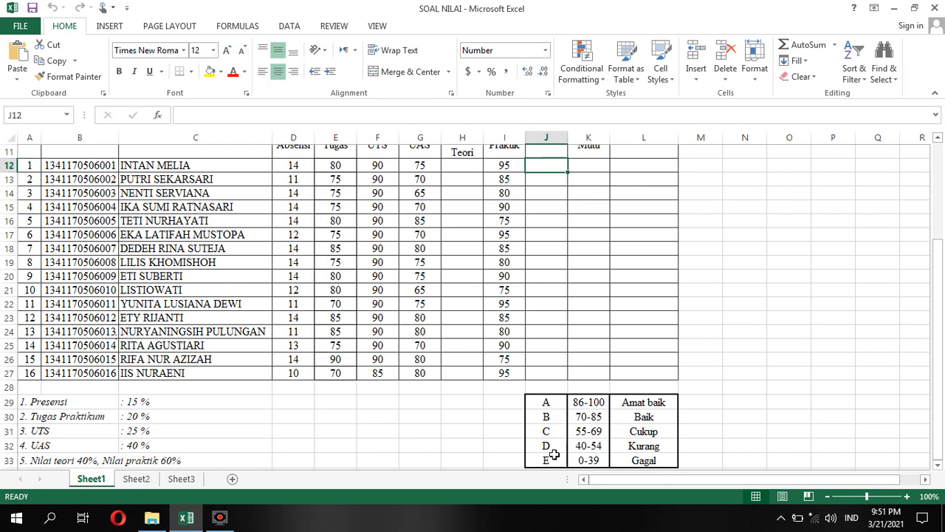
{"action": "scroll", "coordinate": [437, 456], "scroll_direction": "up", "scroll_amount": 2}
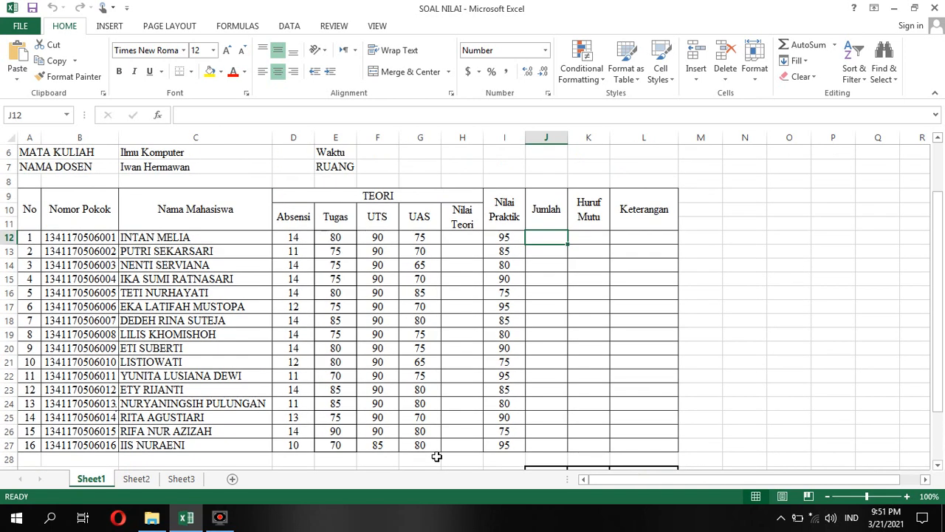
{"action": "scroll", "coordinate": [436, 457], "scroll_direction": "up", "scroll_amount": 2}
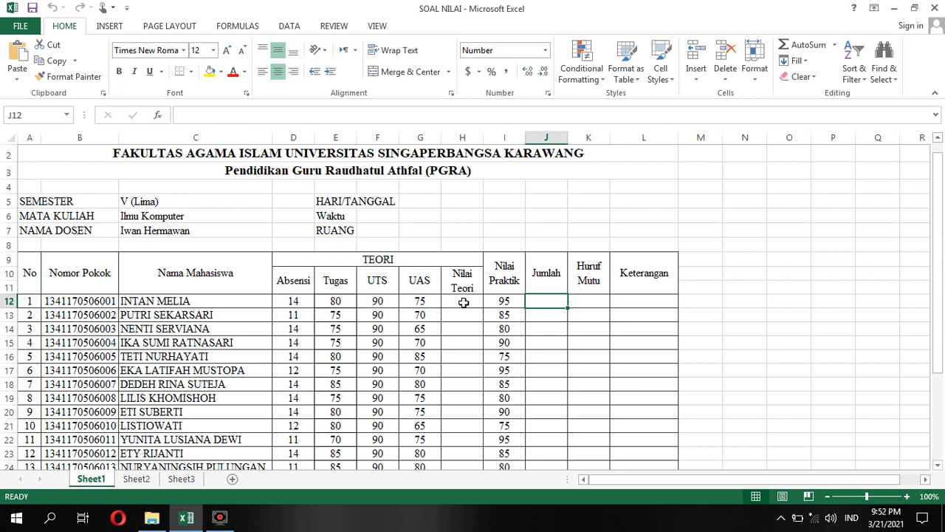
{"action": "left_click", "coordinate": [292, 302]}
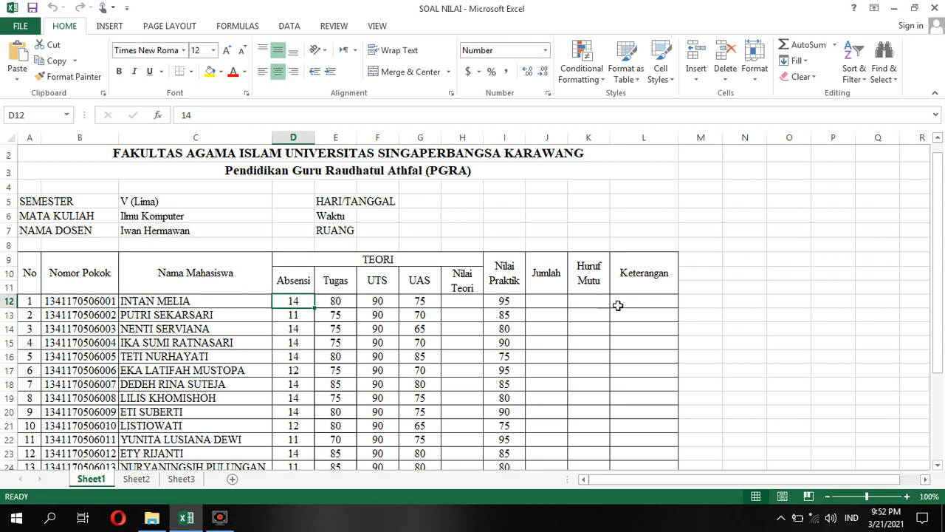
Step: Enter the trial attendance formula =(D12/14*100) in the empty cell N12 beside the grade table
{"action": "left_click", "coordinate": [743, 302]}
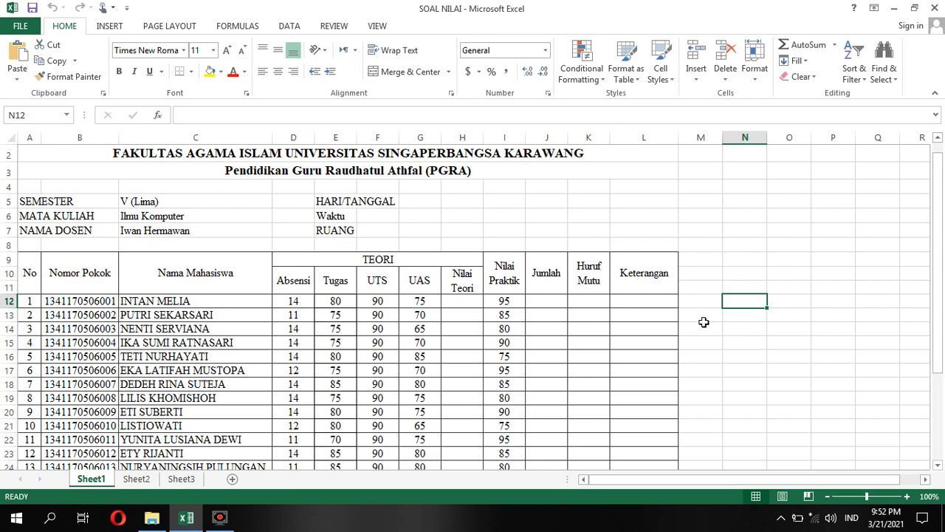
{"action": "type", "text": "="}
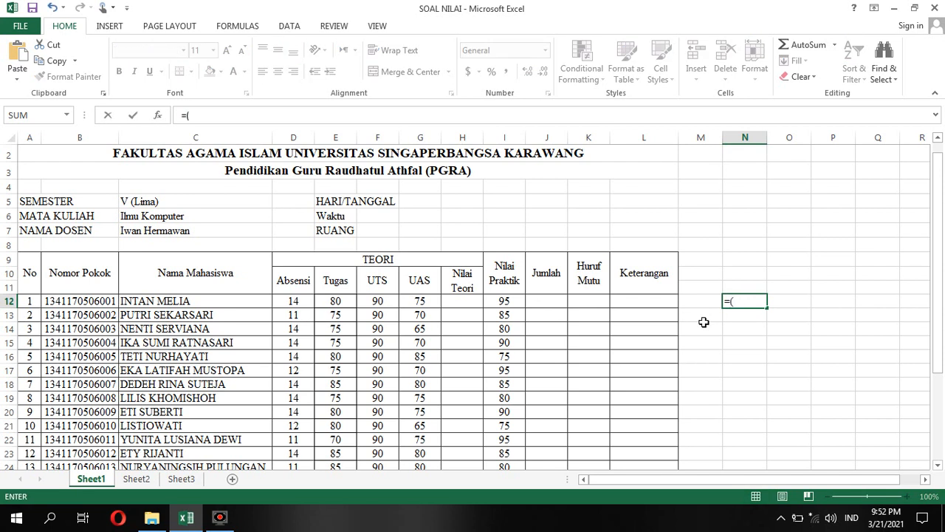
{"action": "type", "text": "(D12"}
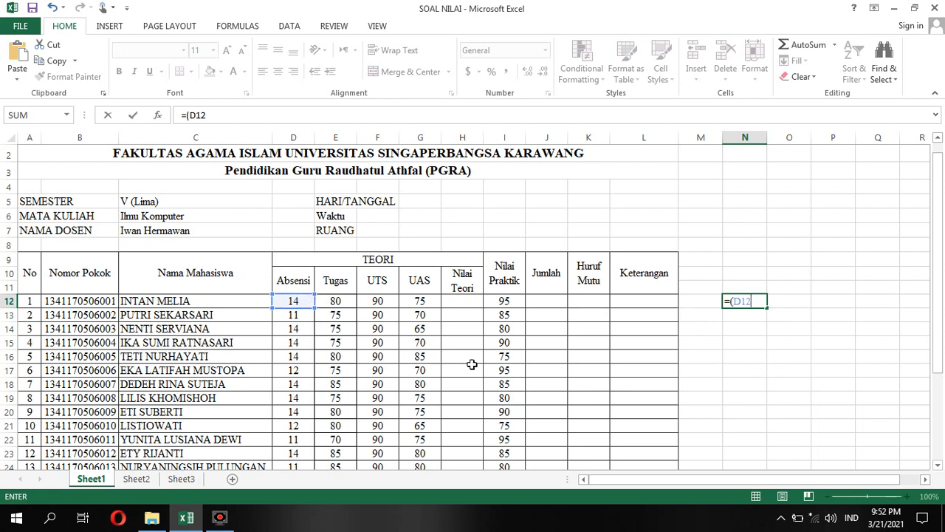
{"action": "type", "text": "/14"}
{"action": "type", "text": "*100"}
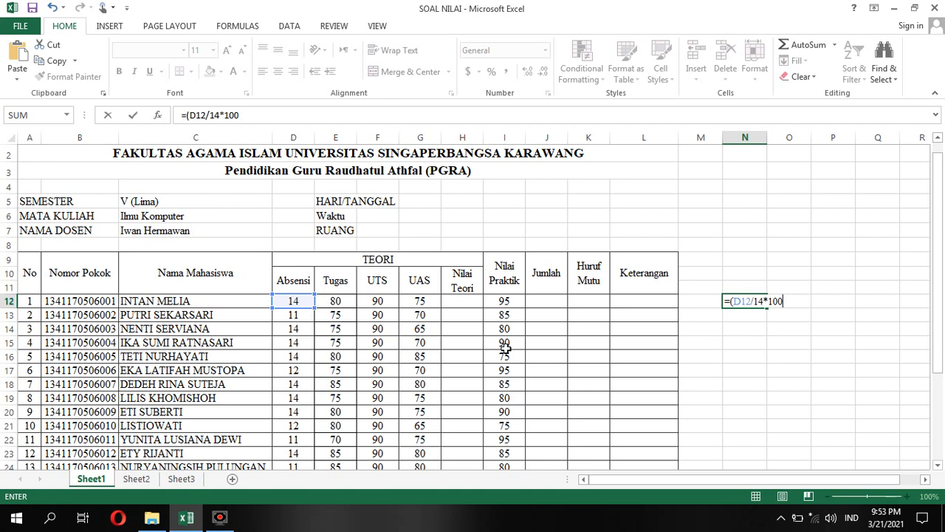
{"action": "type", "text": ")"}
{"action": "key", "text": "Return"}
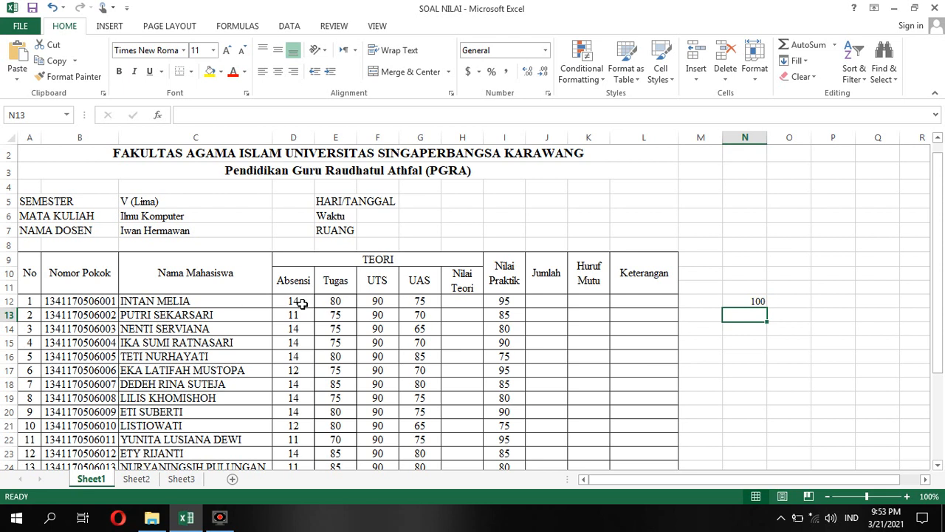
Step: Extend the trial formula in N12 to =(D12/14*100)*15% and clear the cell after checking the calculation
{"action": "left_click", "coordinate": [760, 302]}
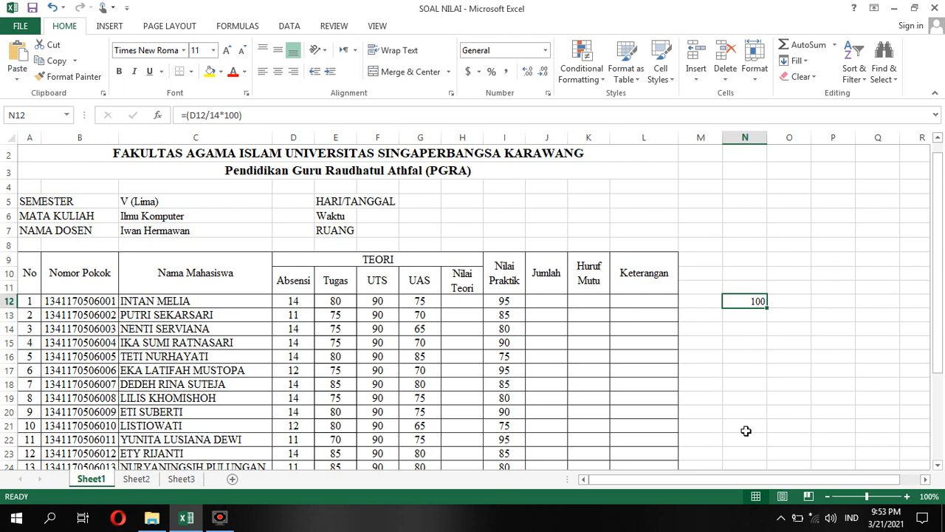
{"action": "key", "text": "F2"}
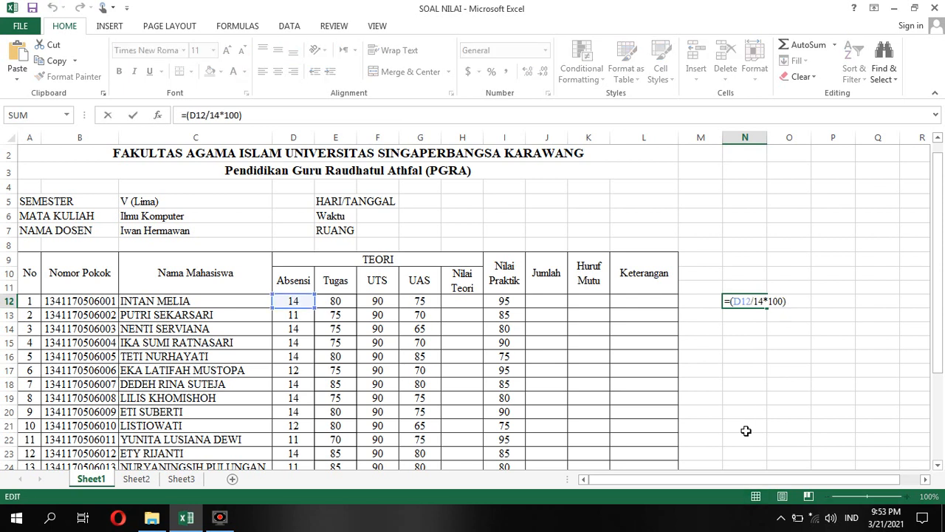
{"action": "type", "text": "*15%"}
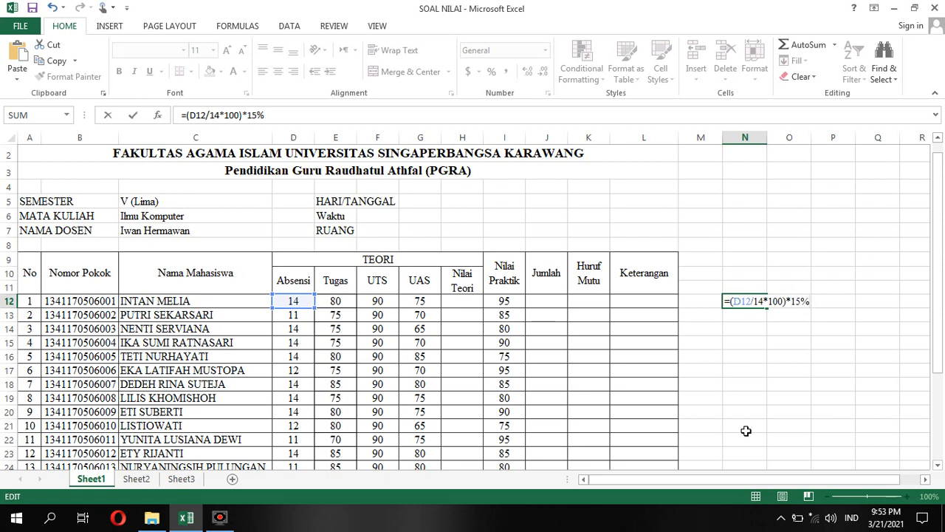
{"action": "key", "text": "Return"}
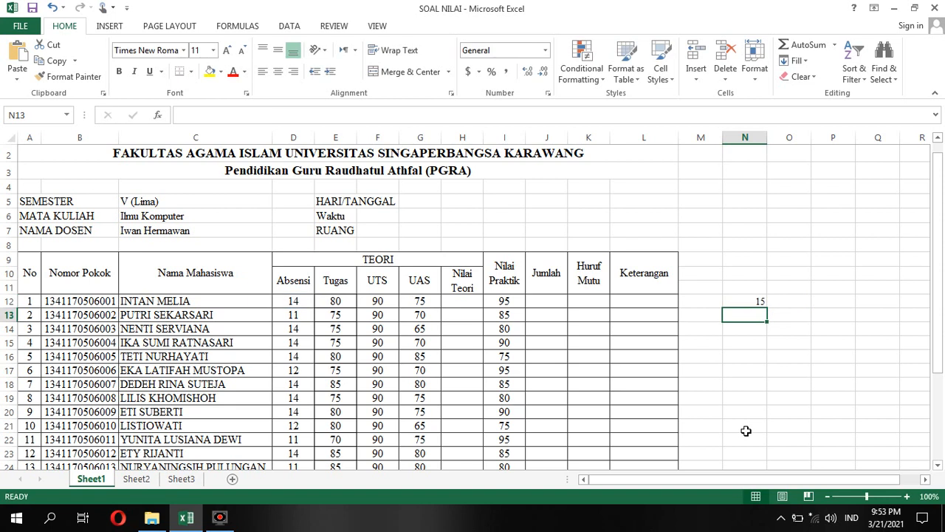
{"action": "left_click", "coordinate": [748, 304]}
{"action": "key", "text": "Delete"}
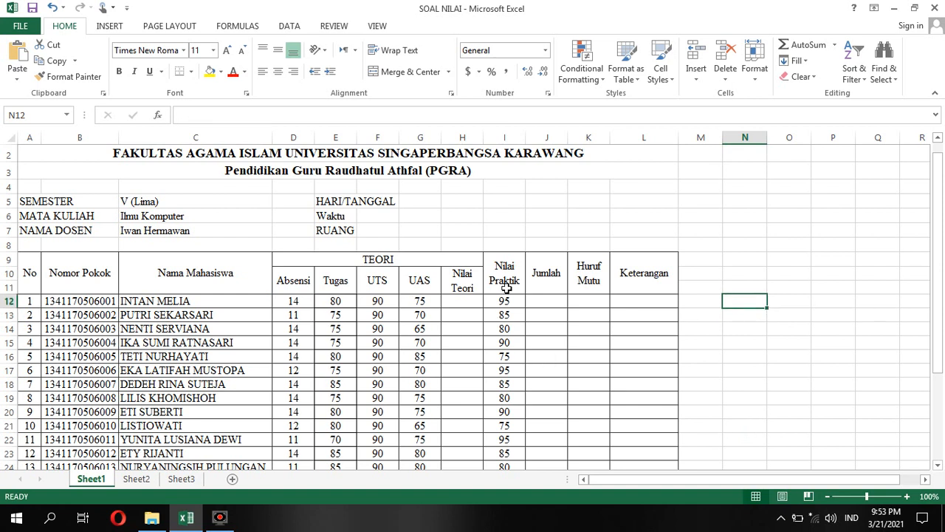
Step: Start the first student's Nilai Teori formula in H12 with the weighted attendance part =(D12/14*100)*15%
{"action": "left_click", "coordinate": [461, 308]}
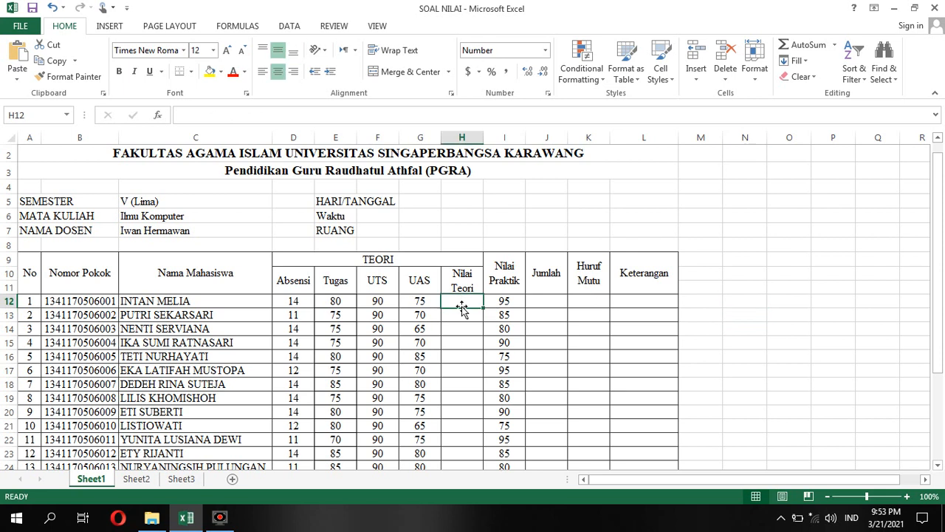
{"action": "type", "text": "="}
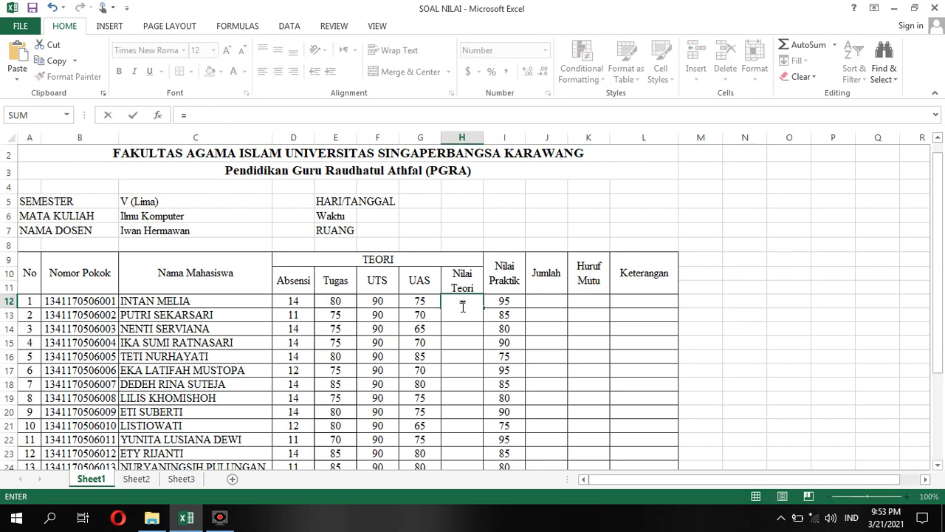
{"action": "type", "text": "("}
{"action": "left_click", "coordinate": [302, 304]}
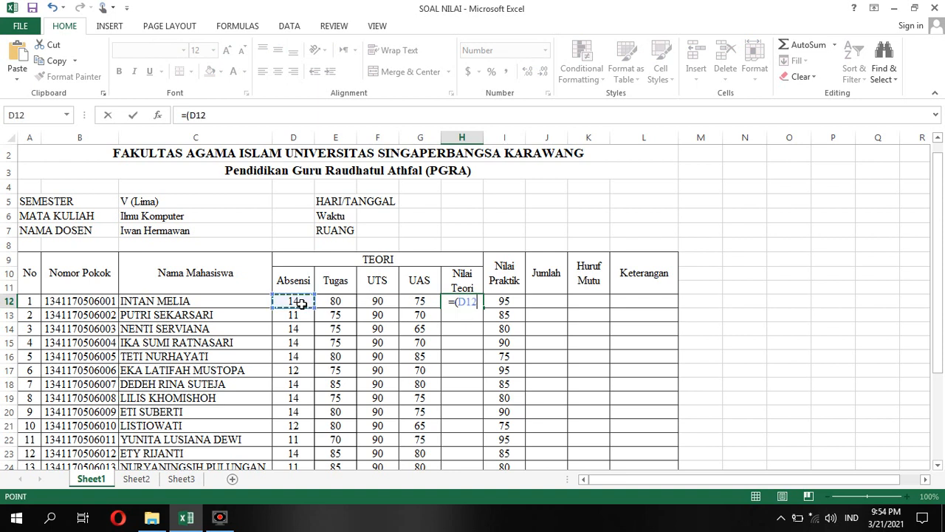
{"action": "type", "text": "/14"}
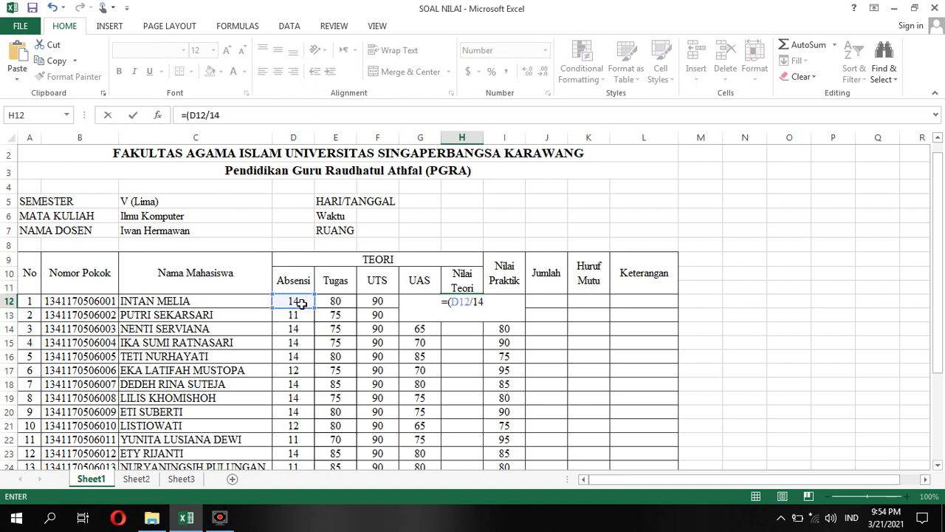
{"action": "type", "text": "*100"}
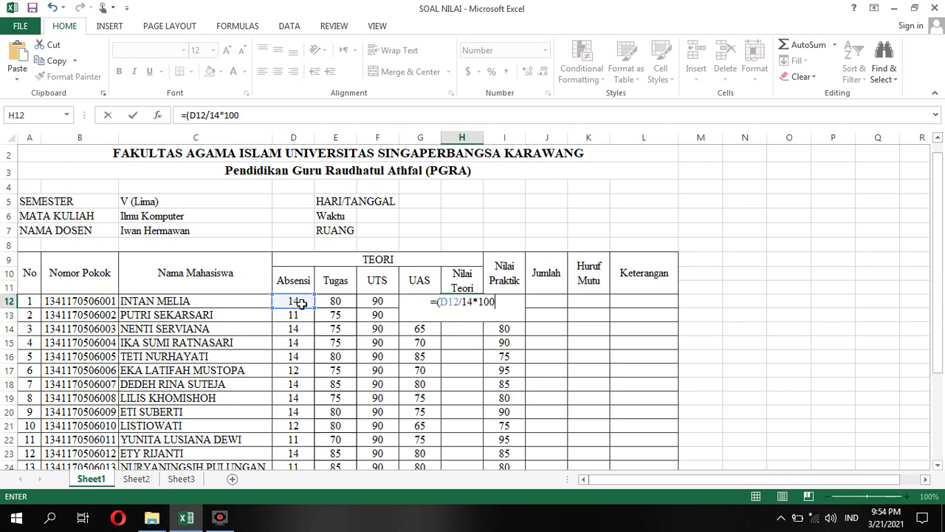
{"action": "type", "text": ")*15%"}
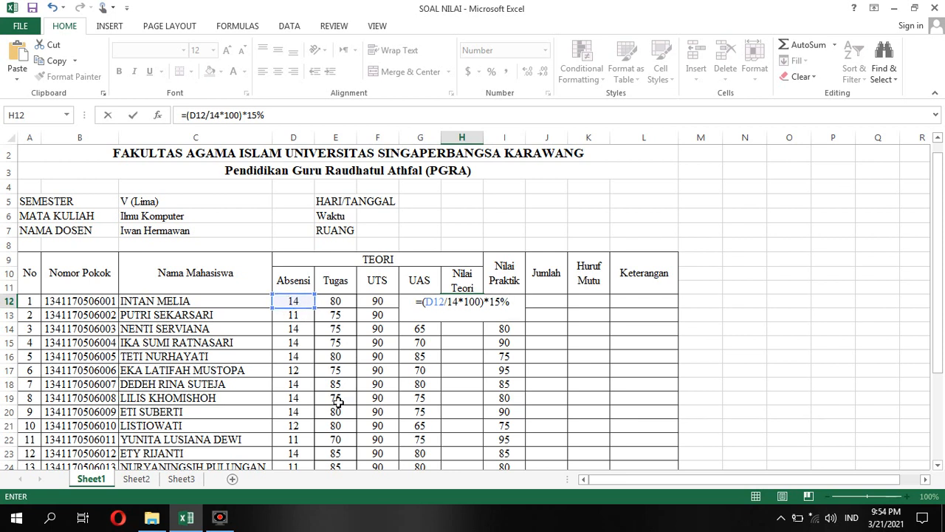
Step: Add the weighted Tugas part +(E12*20%) to the Nilai Teori formula in H12
{"action": "type", "text": "+("}
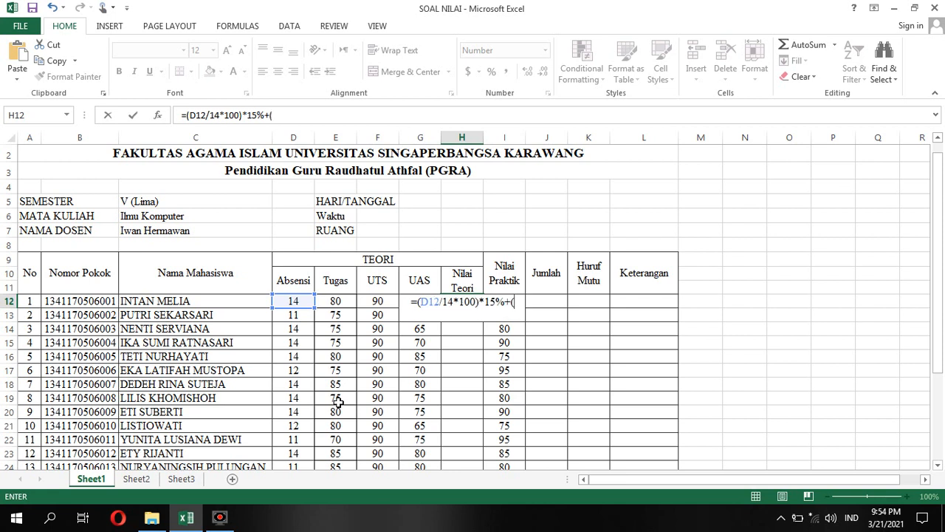
{"action": "left_click", "coordinate": [342, 304]}
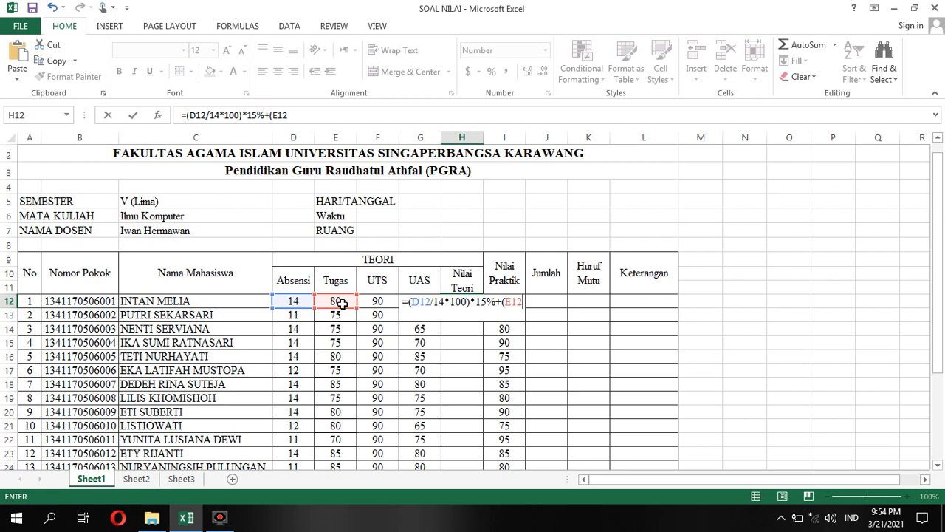
{"action": "type", "text": "*20%"}
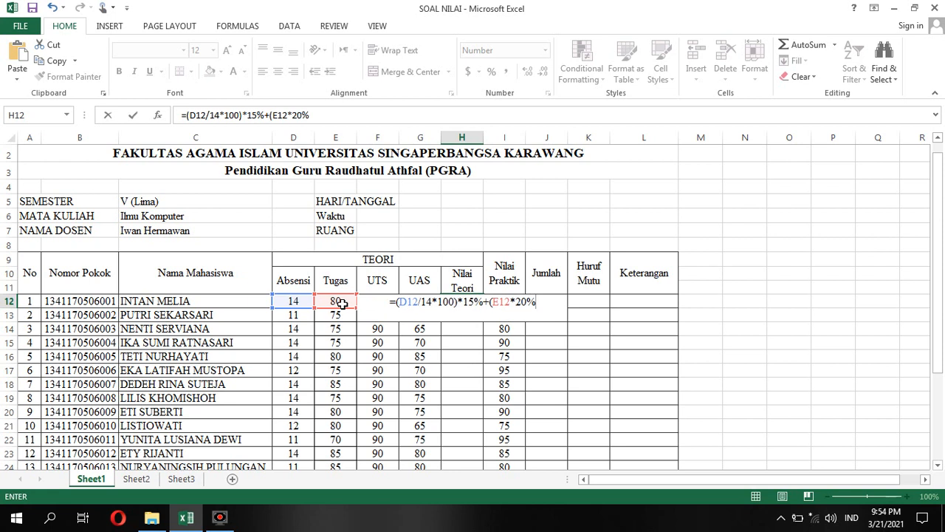
{"action": "type", "text": ")"}
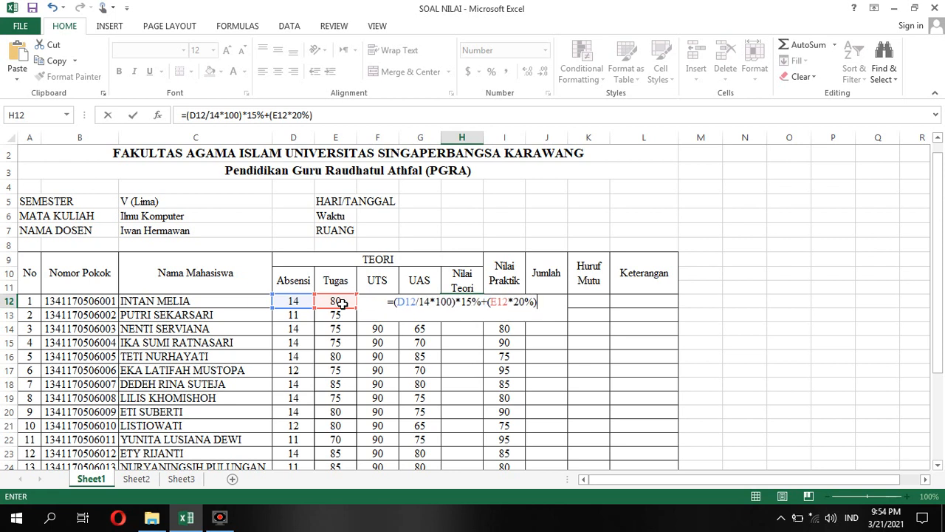
Step: Extend the Nilai Teori formula in H12 with the weighted UTS part +(F12*25%)
{"action": "type", "text": "+("}
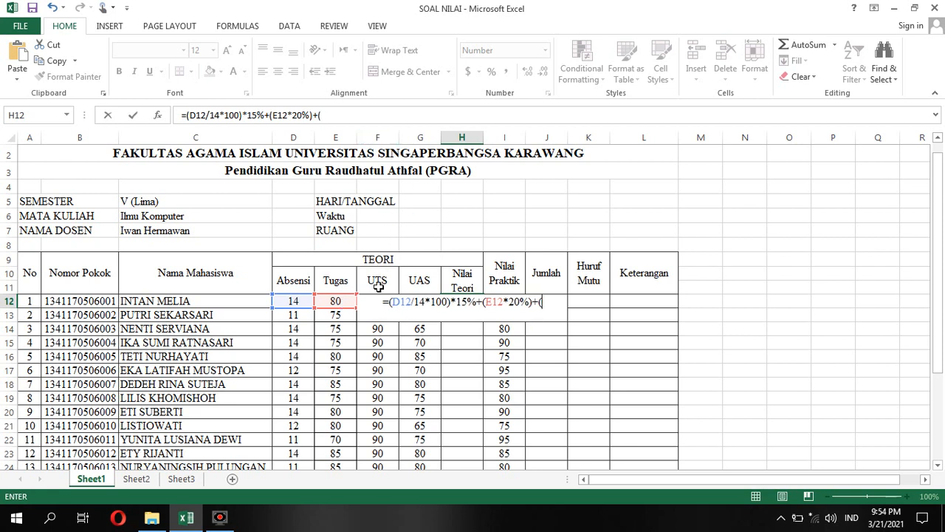
{"action": "type", "text": "F12"}
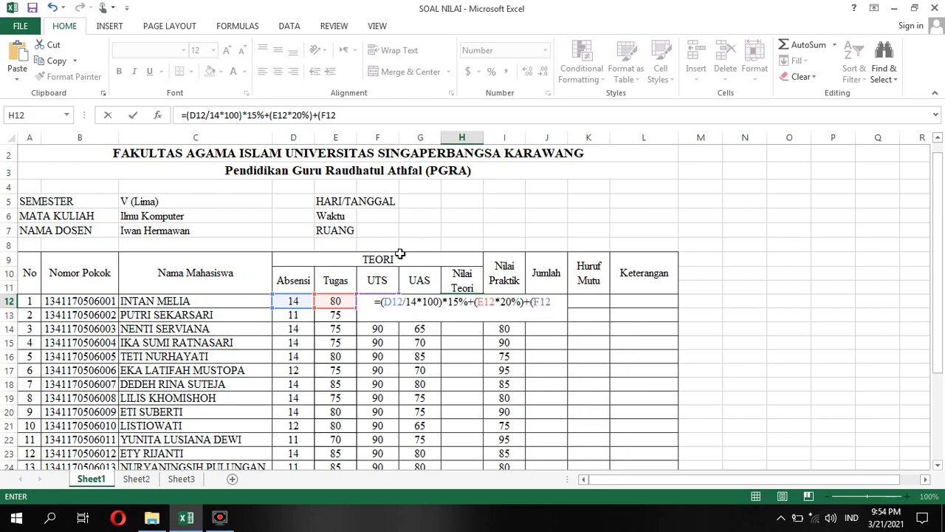
{"action": "type", "text": "*"}
{"action": "type", "text": "25%"}
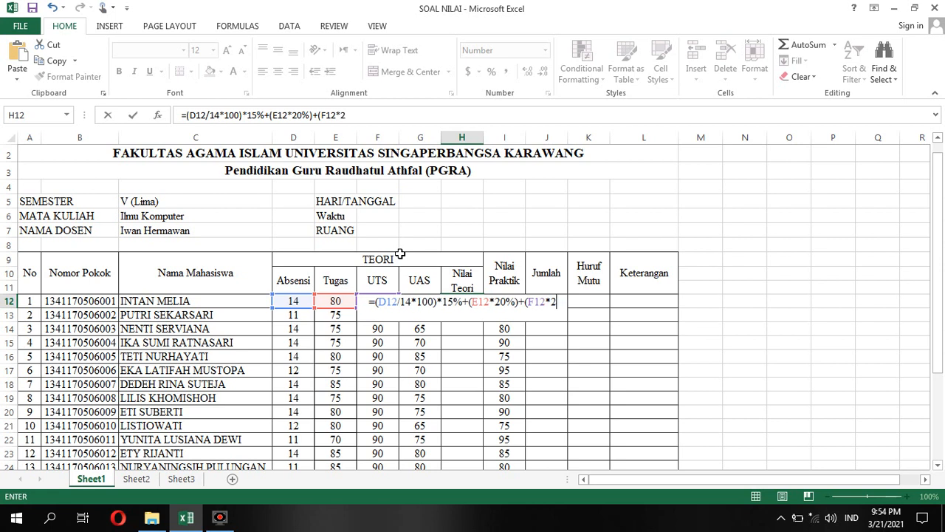
{"action": "type", "text": ")"}
Step: Complete the Nilai Teori formula in H12 with the weighted UAS part +(G12*40%) and enter it
{"action": "type", "text": "+"}
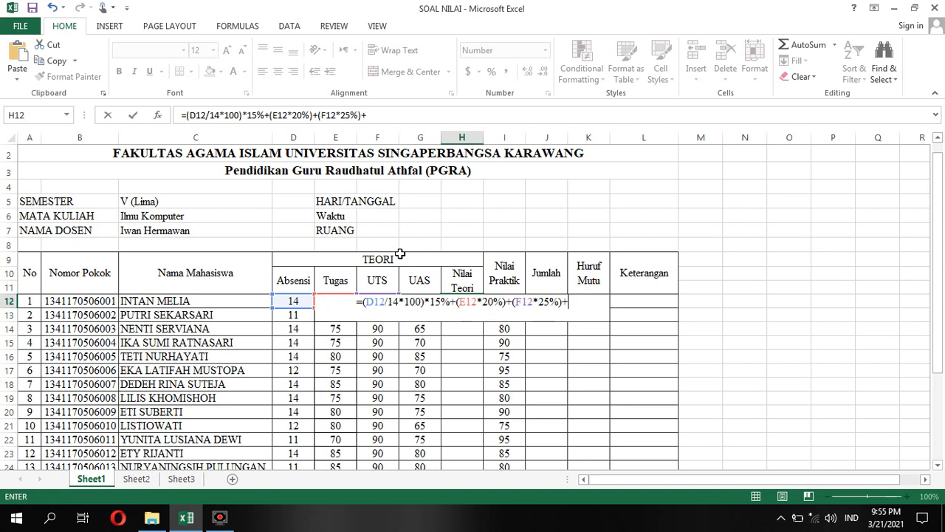
{"action": "type", "text": "("}
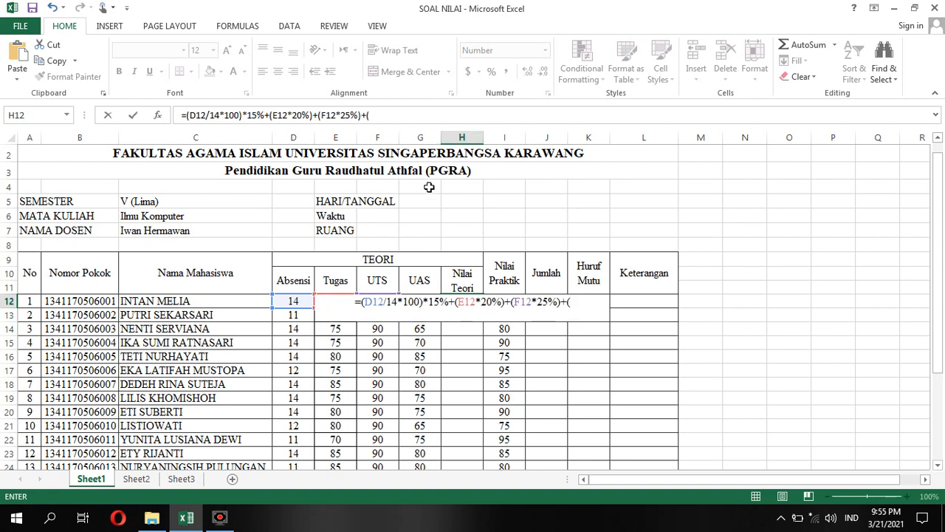
{"action": "type", "text": "G12*"}
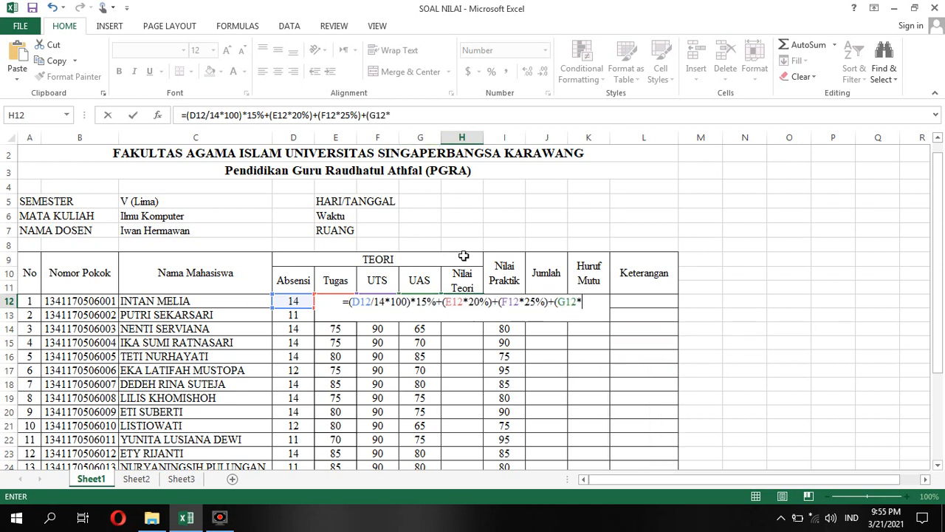
{"action": "type", "text": "40"}
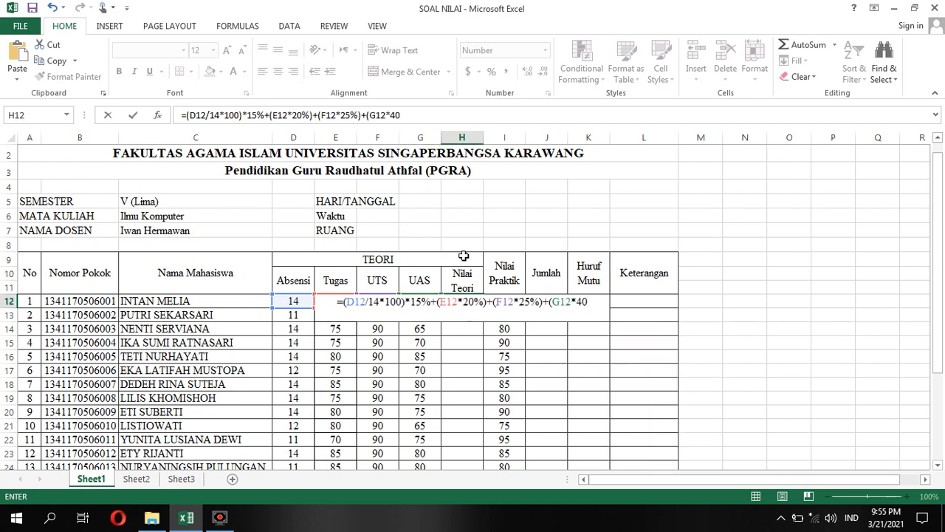
{"action": "type", "text": "%)"}
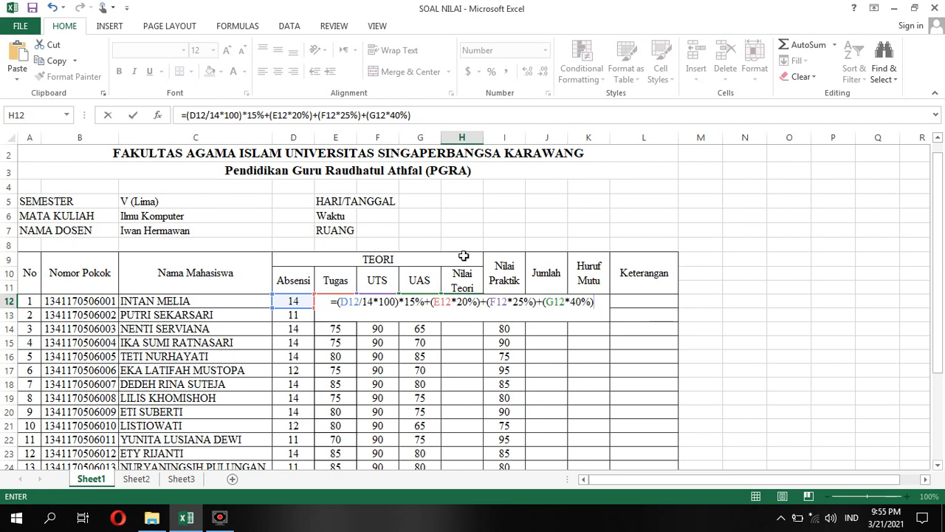
{"action": "key", "text": "Return"}
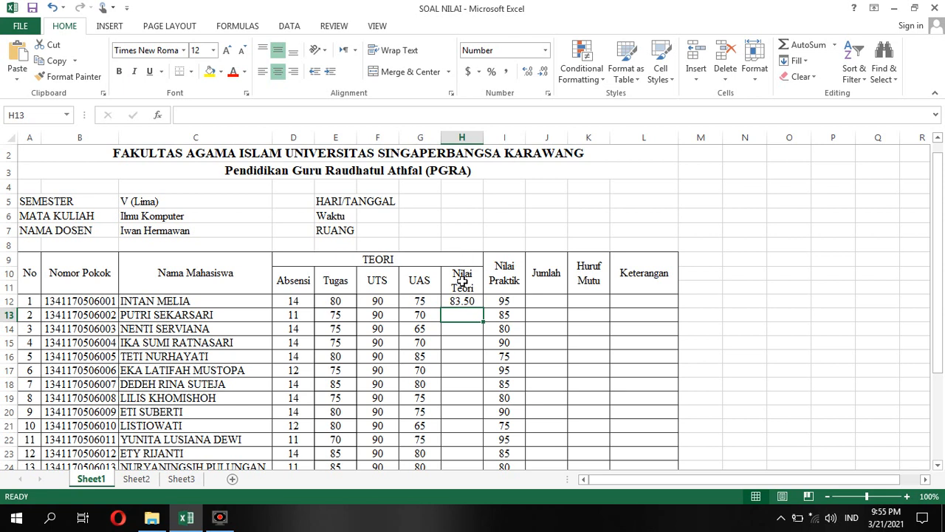
Step: Fill the Nilai Teori formula from H12 down to H27 for all remaining students
{"action": "left_click", "coordinate": [461, 301]}
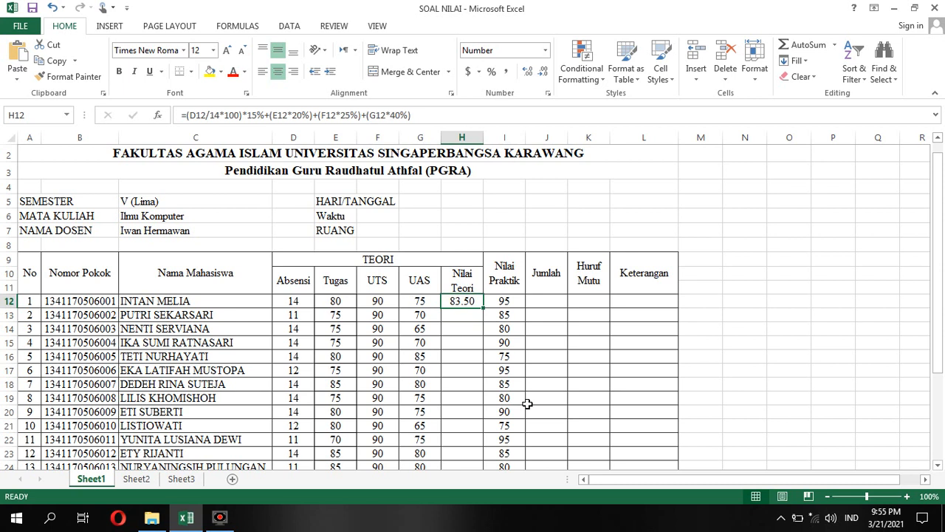
{"action": "left_click", "coordinate": [466, 316]}
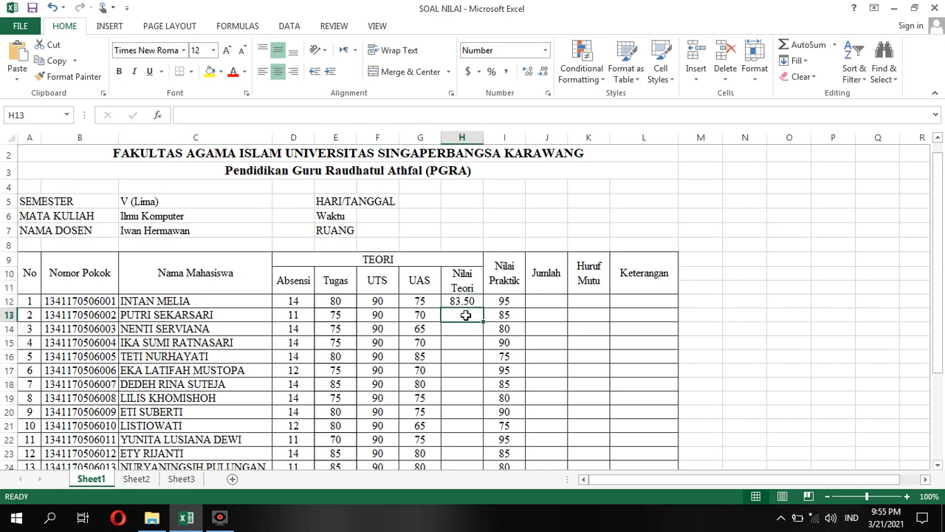
{"action": "left_click", "coordinate": [470, 302]}
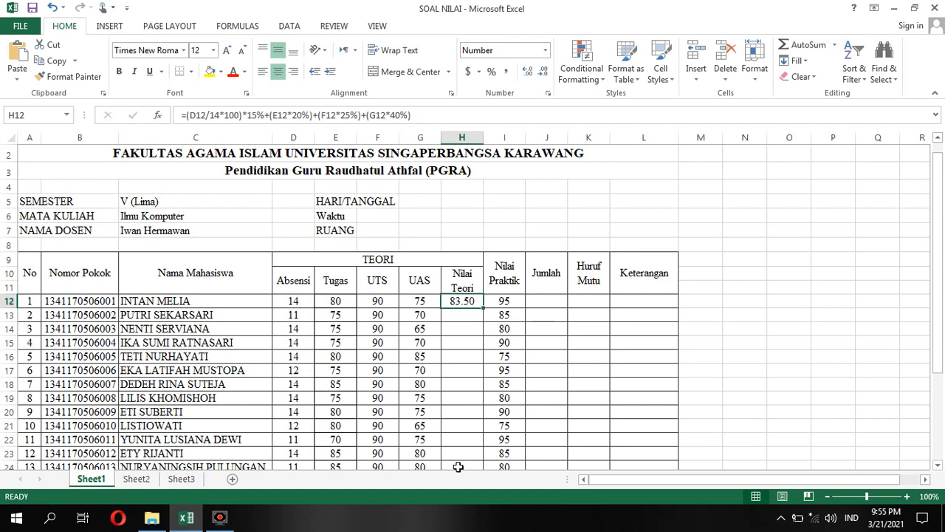
{"action": "scroll", "coordinate": [467, 390], "scroll_direction": "down", "scroll_amount": 2}
{"action": "scroll", "coordinate": [466, 390], "scroll_direction": "up", "scroll_amount": 1}
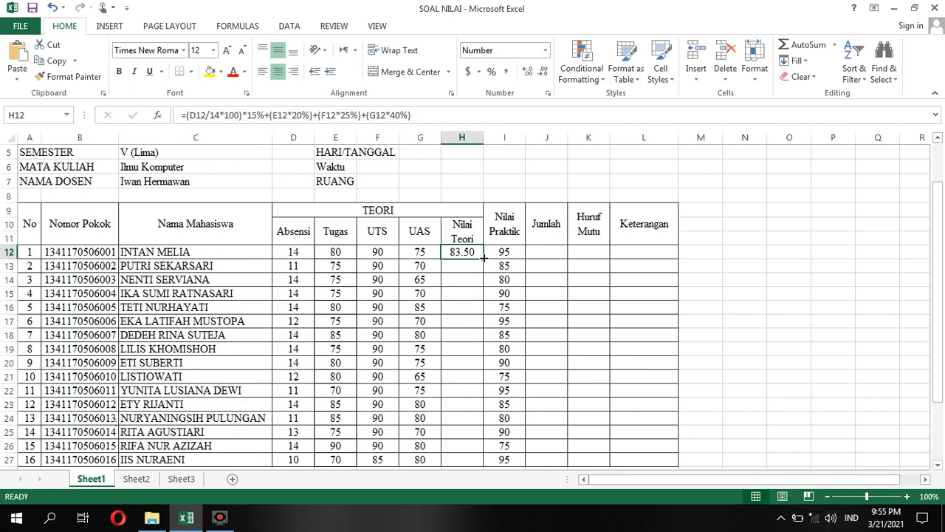
{"action": "left_click_drag", "start_coordinate": [482, 257], "coordinate": [482, 391]}
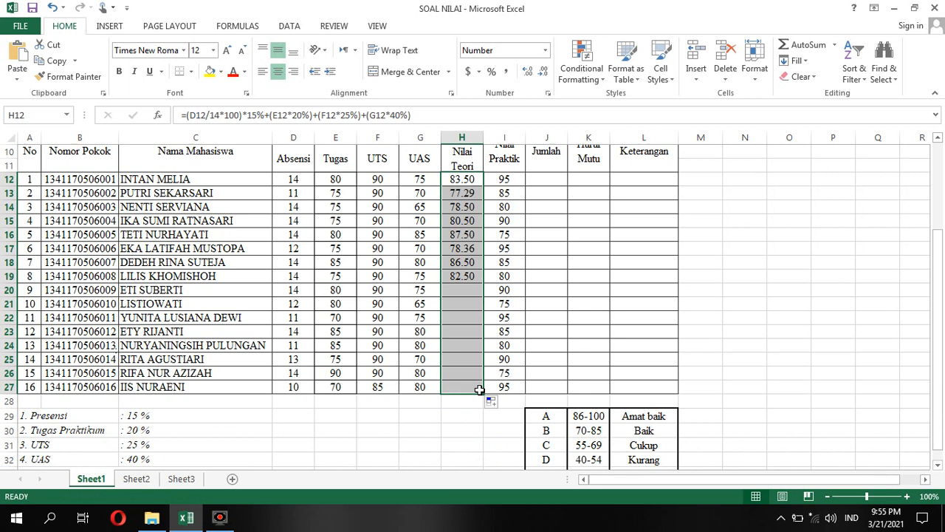
Step: Check the row references of the copied Nilai Teori formulas in cells H13 to H16
{"action": "left_click", "coordinate": [468, 193]}
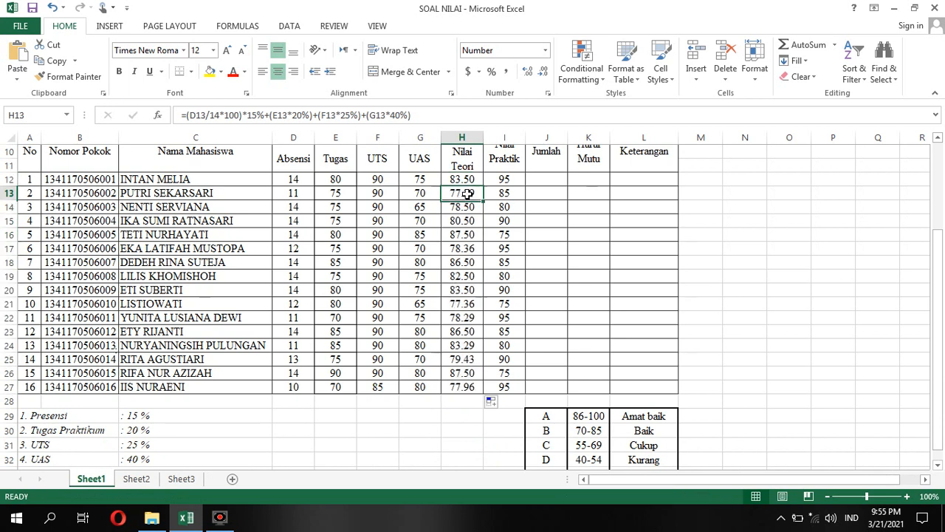
{"action": "left_click", "coordinate": [461, 234]}
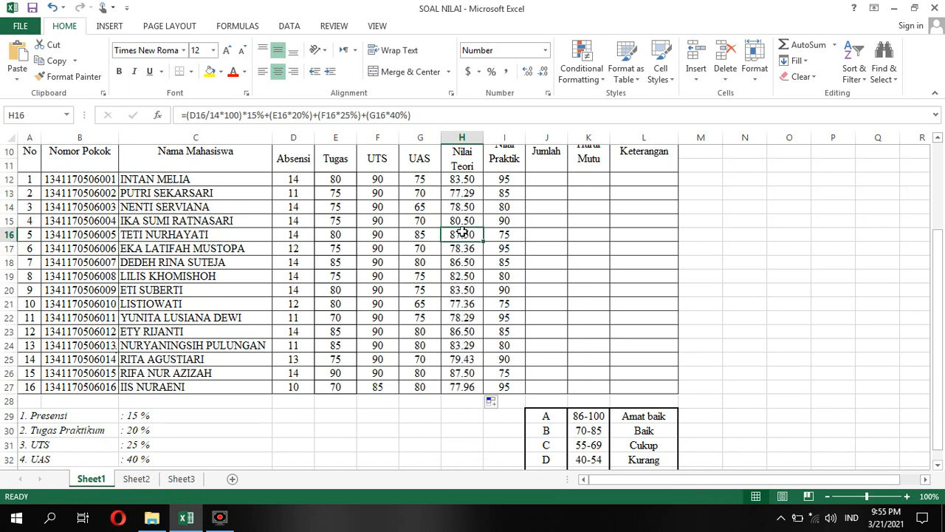
{"action": "left_click", "coordinate": [462, 193]}
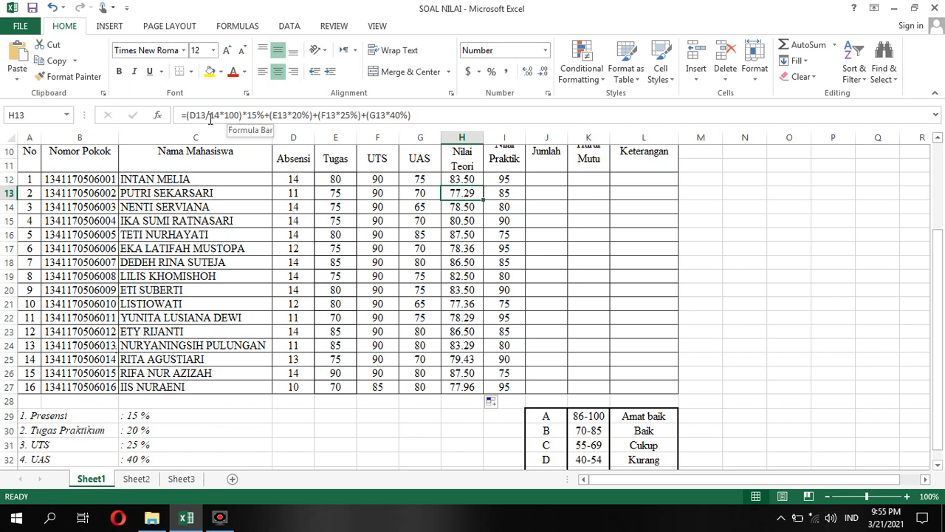
{"action": "left_click", "coordinate": [456, 207]}
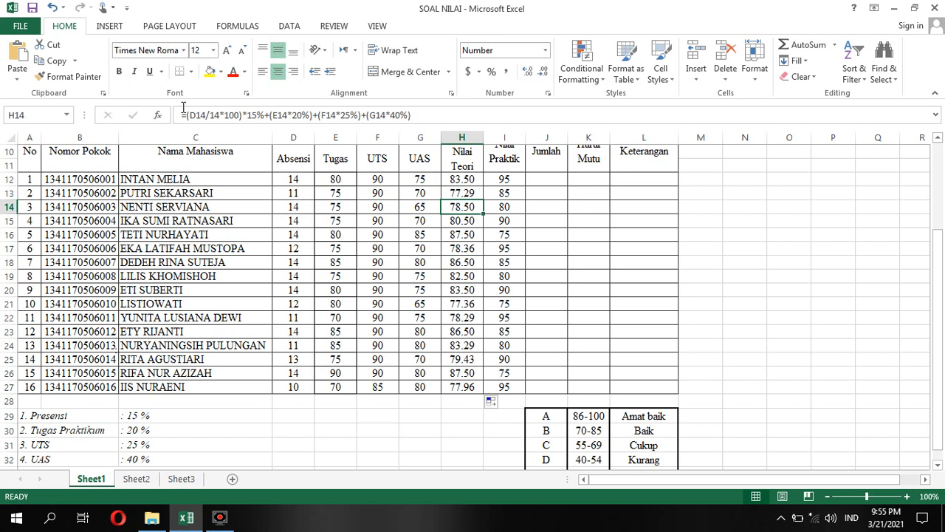
{"action": "left_click", "coordinate": [466, 228]}
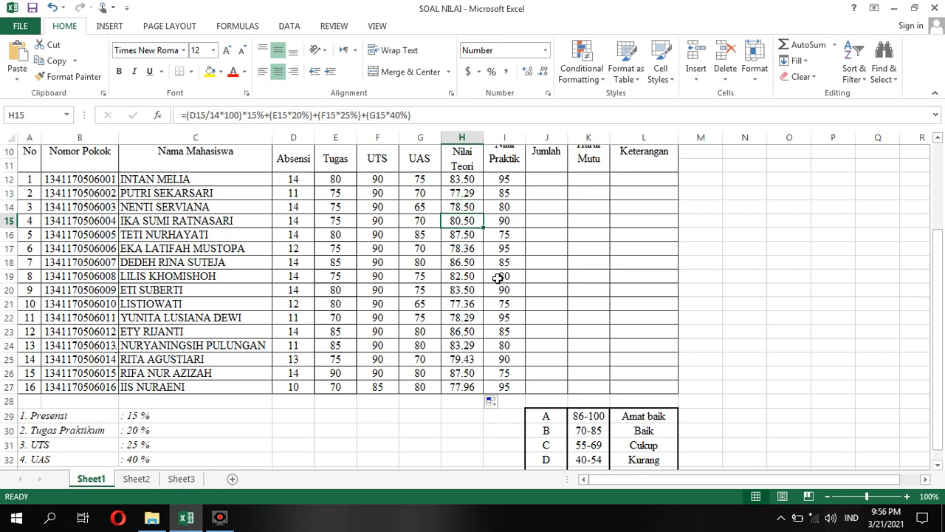
Step: Start the first student's Jumlah formula in J12 with the weighted Nilai Teori part +(H12*40%)
{"action": "scroll", "coordinate": [498, 277], "scroll_direction": "up", "scroll_amount": 3}
{"action": "scroll", "coordinate": [498, 277], "scroll_direction": "down", "scroll_amount": 2}
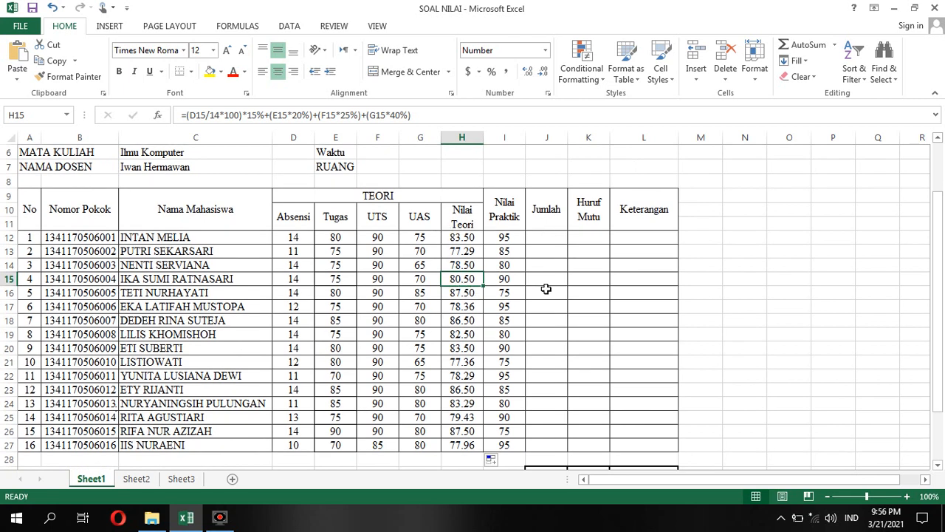
{"action": "left_click", "coordinate": [545, 237]}
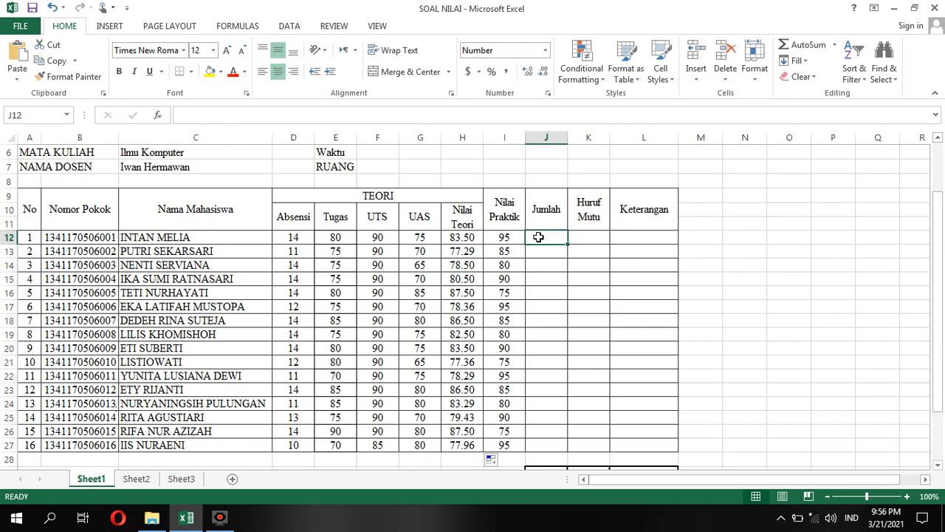
{"action": "left_click", "coordinate": [457, 238]}
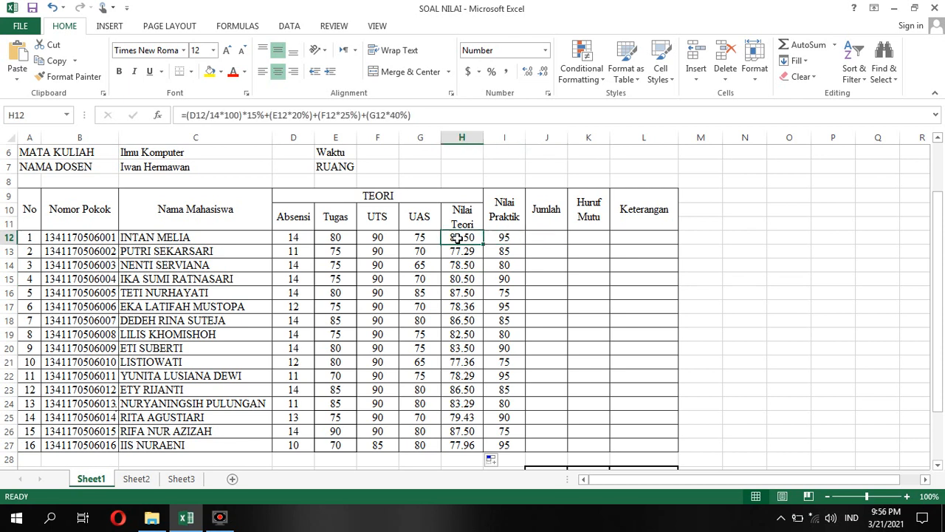
{"action": "left_click", "coordinate": [503, 237]}
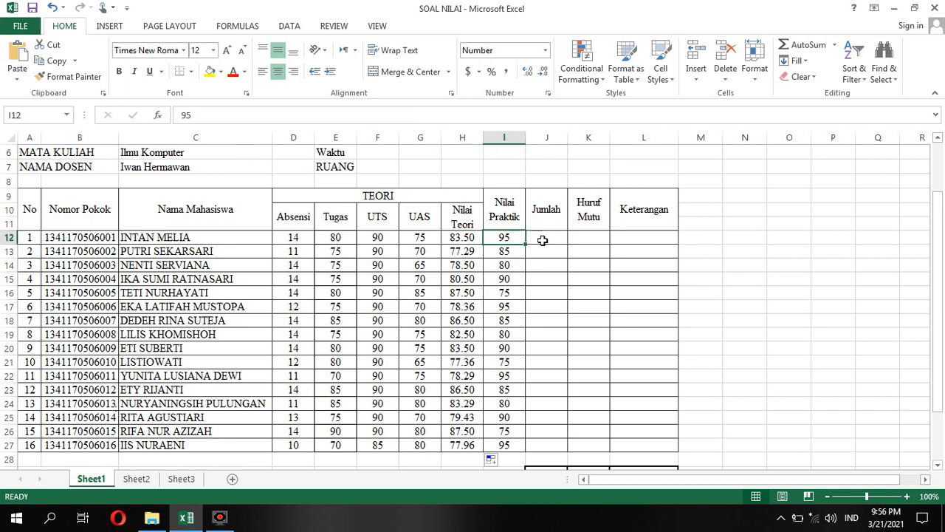
{"action": "left_click", "coordinate": [545, 239]}
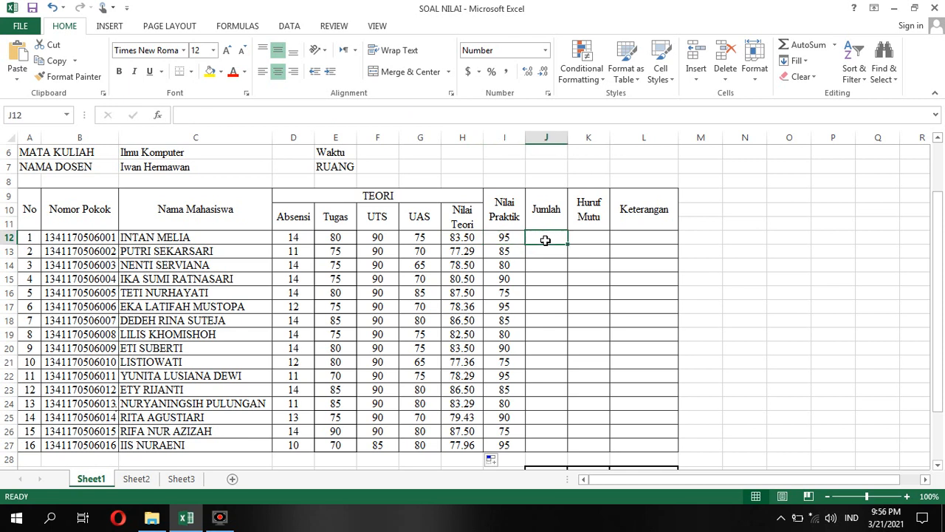
{"action": "type", "text": "+"}
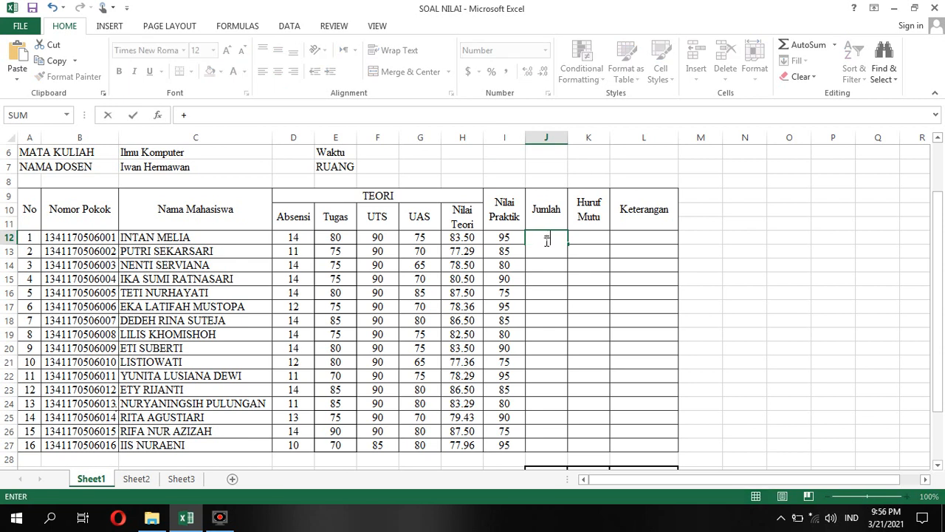
{"action": "type", "text": "("}
{"action": "left_click", "coordinate": [464, 239]}
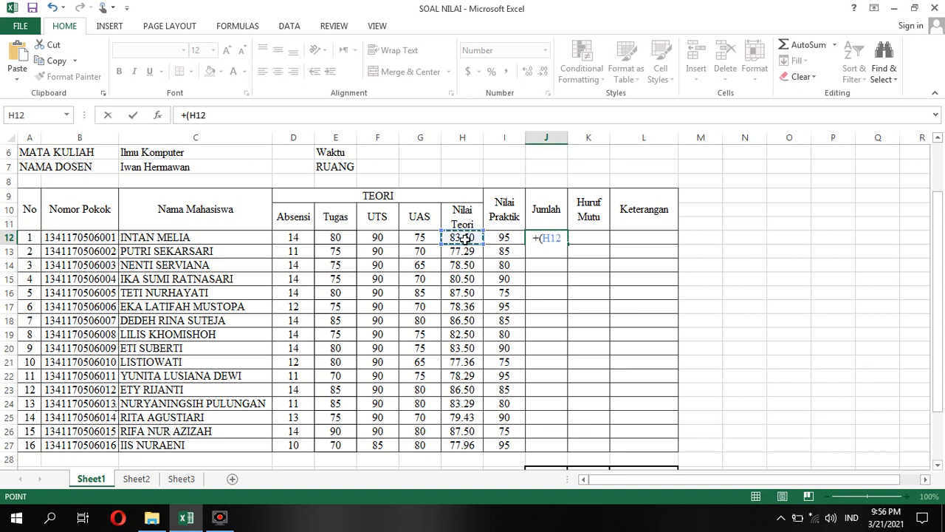
{"action": "type", "text": "*40"}
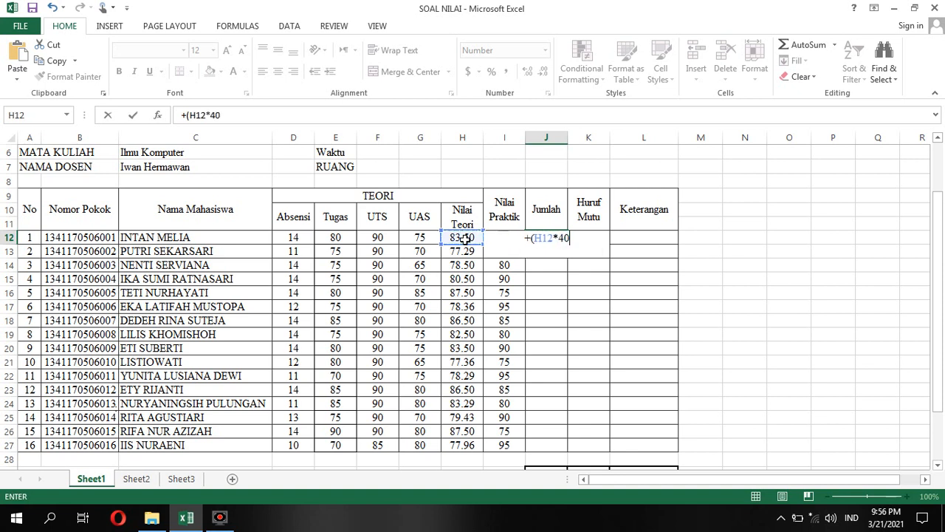
{"action": "type", "text": "%)+"}
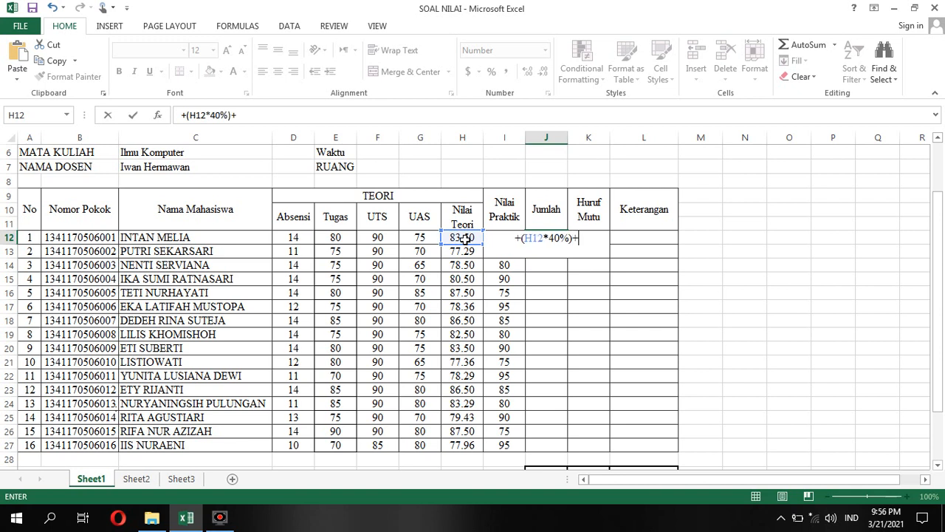
Step: Complete the Jumlah formula in J12 with the weighted Nilai Praktik part (I12*60%), and fill it down to J27
{"action": "type", "text": "("}
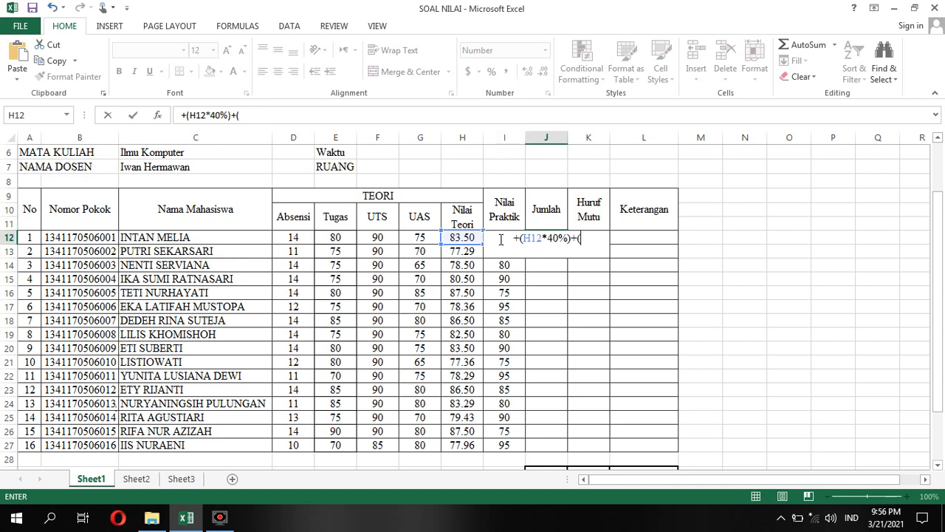
{"action": "type", "text": "I1"}
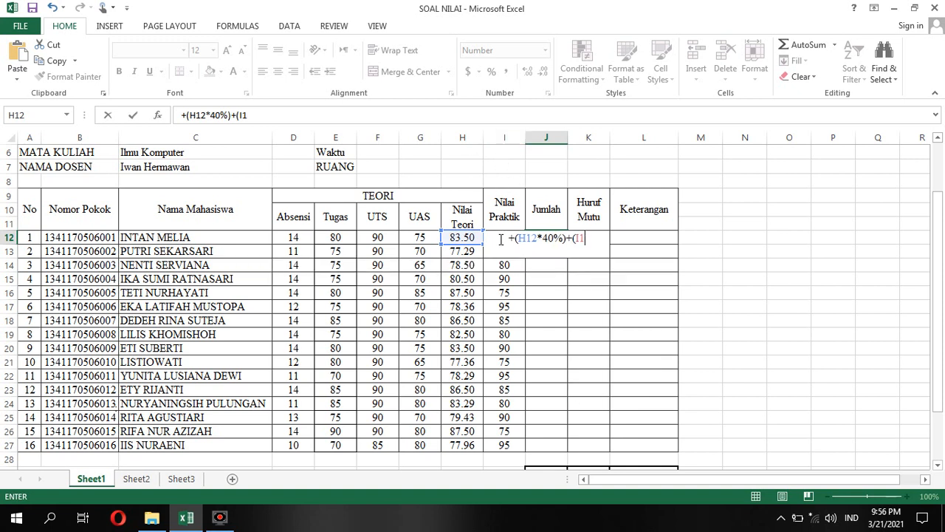
{"action": "type", "text": "2*"}
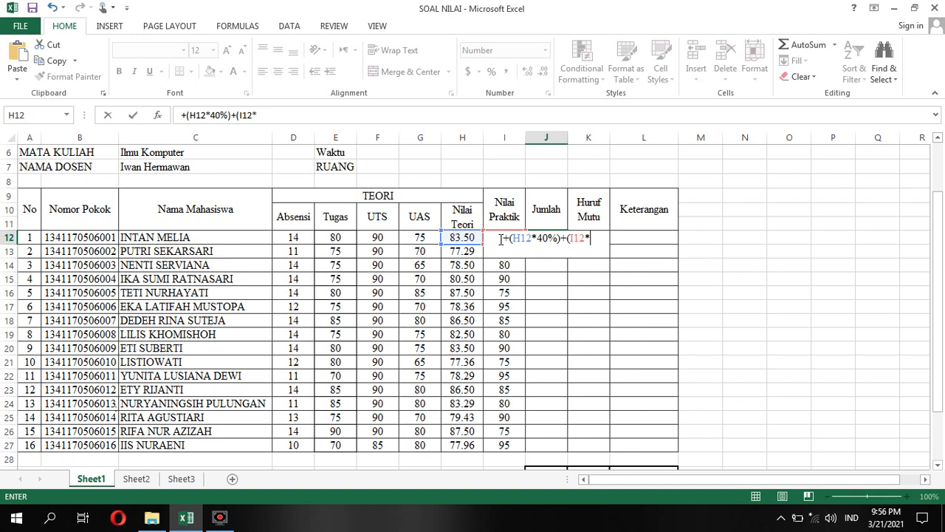
{"action": "type", "text": "60"}
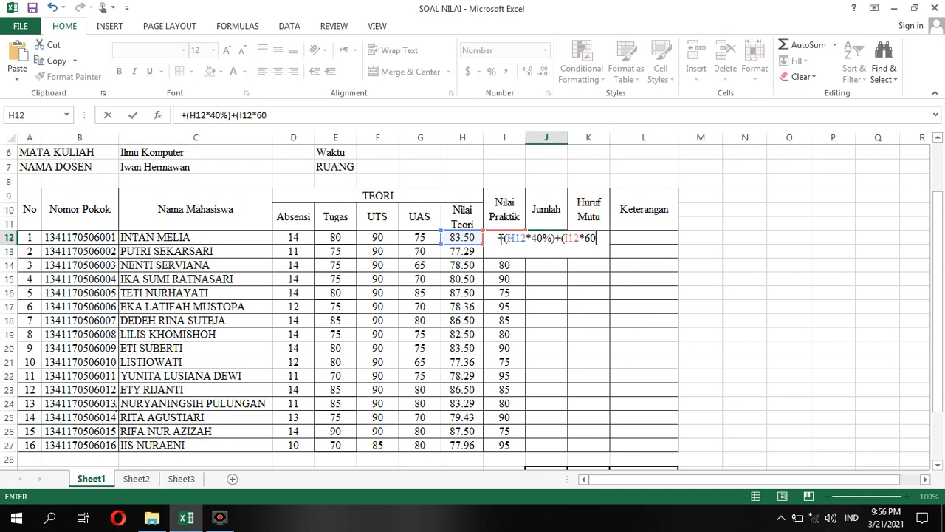
{"action": "type", "text": "%)"}
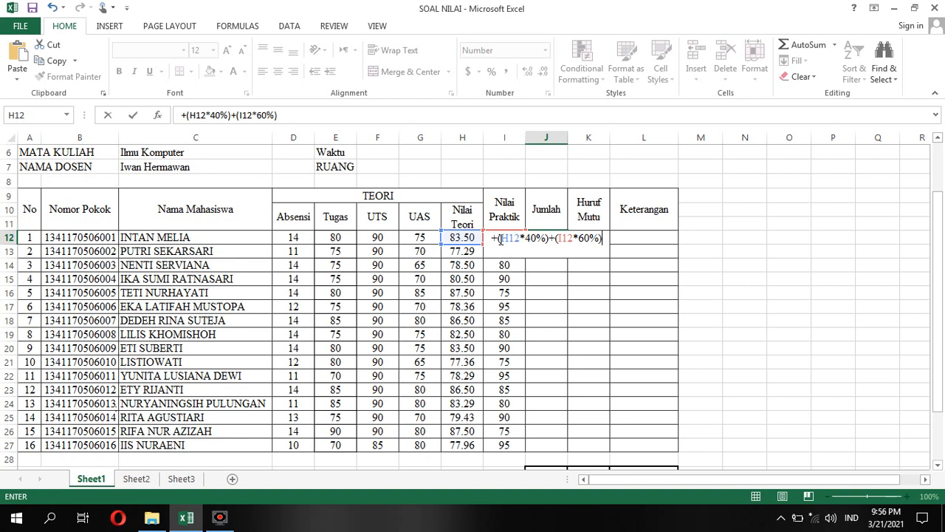
{"action": "key", "text": "Return"}
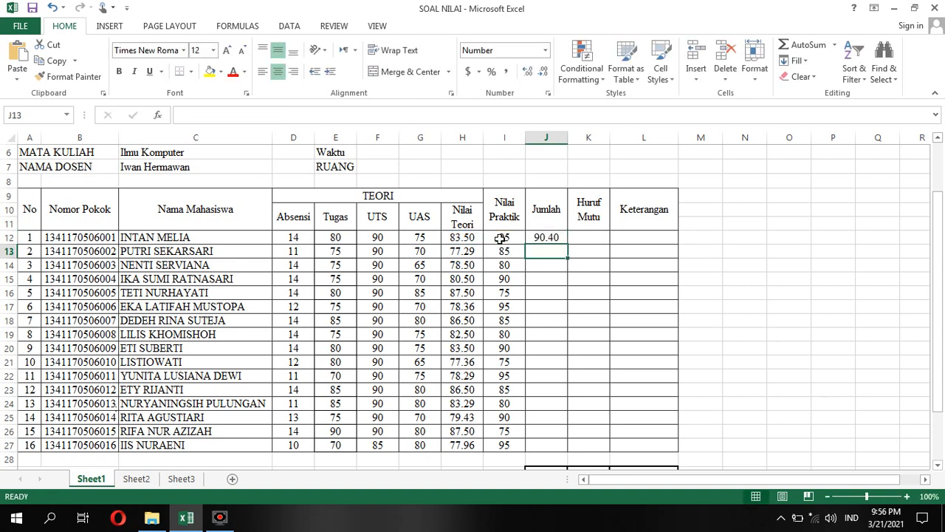
{"action": "left_click", "coordinate": [543, 240]}
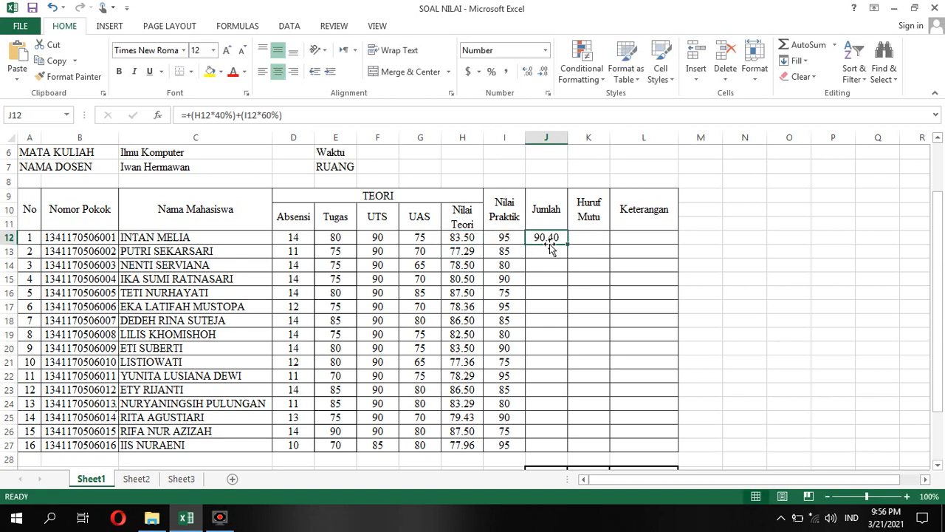
{"action": "left_click_drag", "start_coordinate": [567, 243], "coordinate": [571, 449]}
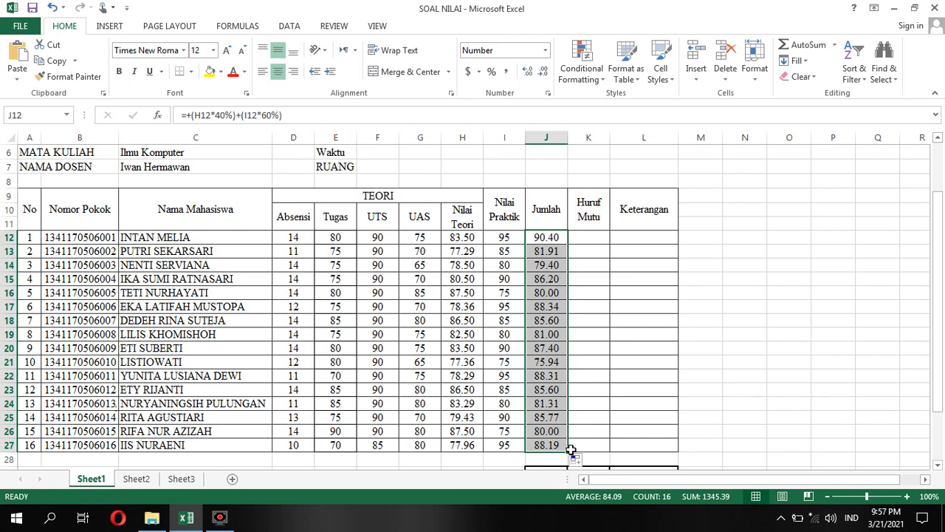
{"action": "left_click", "coordinate": [589, 238]}
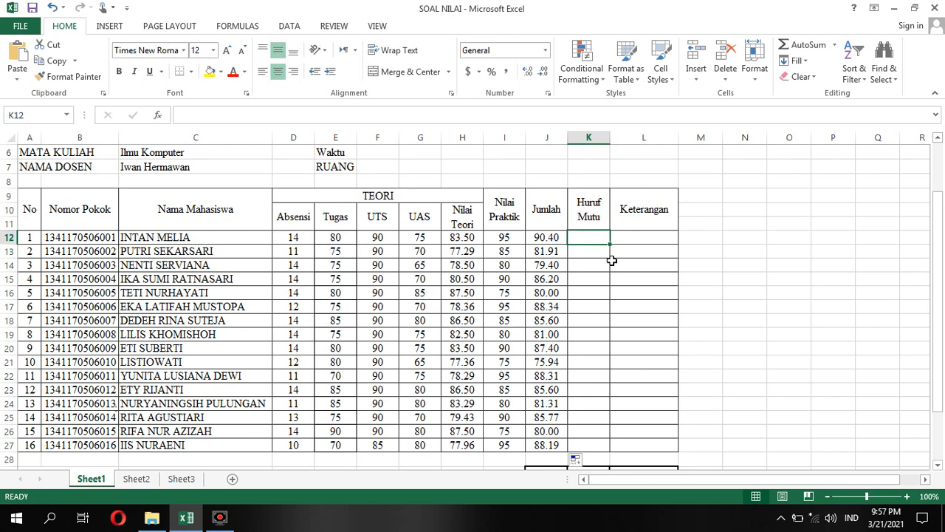
{"action": "scroll", "coordinate": [606, 391], "scroll_direction": "down", "scroll_amount": 1}
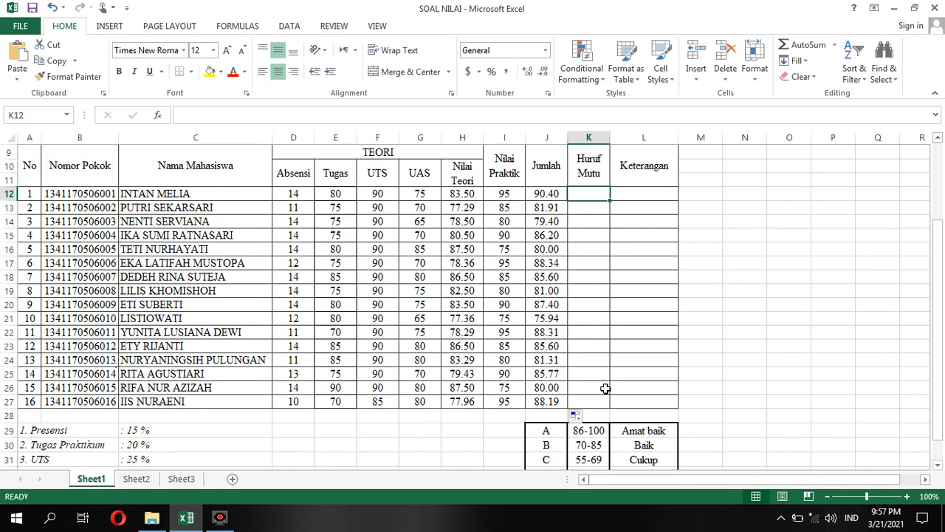
{"action": "scroll", "coordinate": [606, 388], "scroll_direction": "down", "scroll_amount": 1}
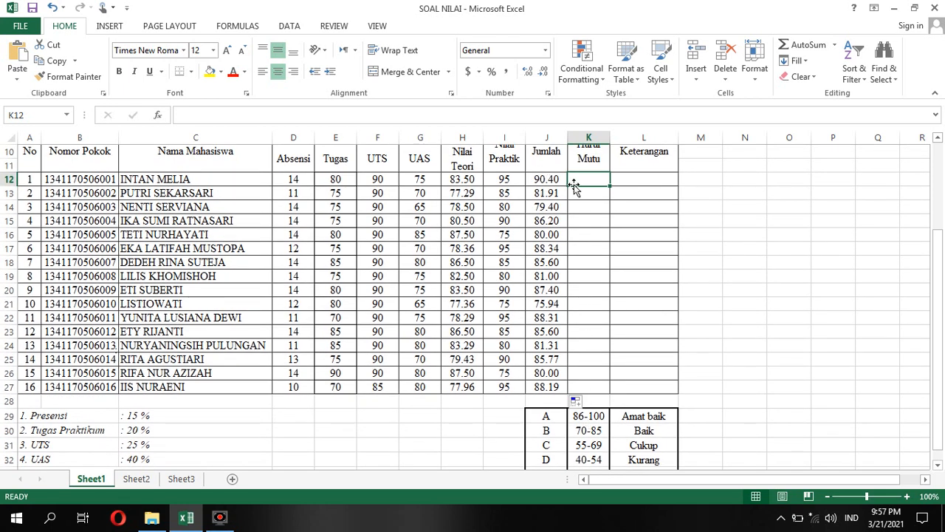
{"action": "type", "text": "A"}
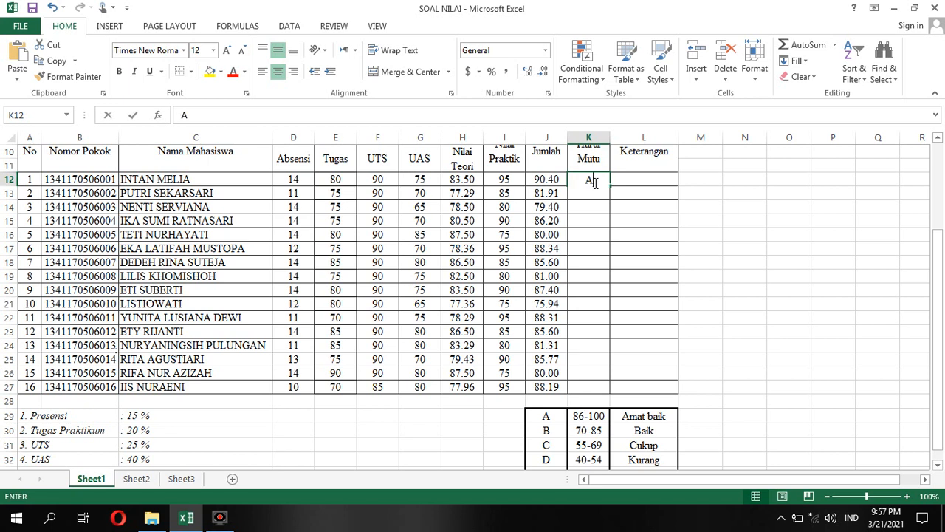
{"action": "key", "text": "Return"}
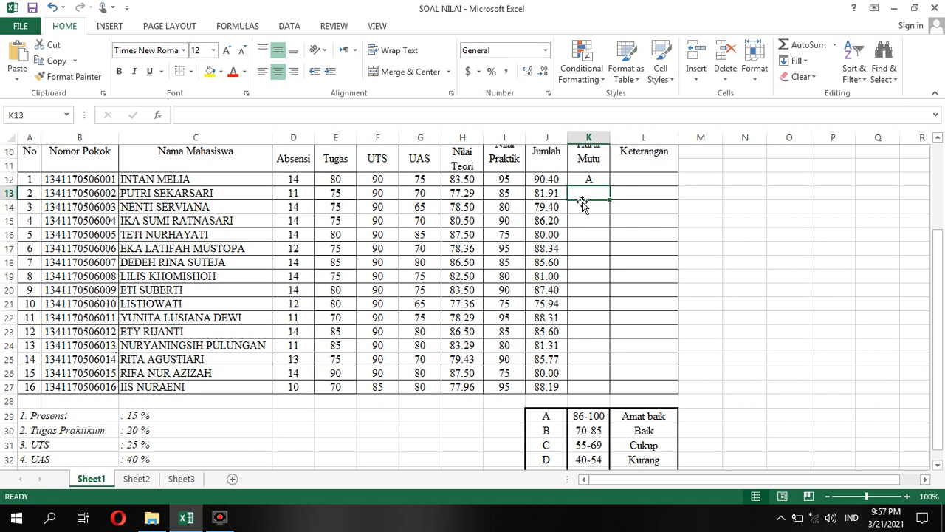
{"action": "key", "text": "Up"}
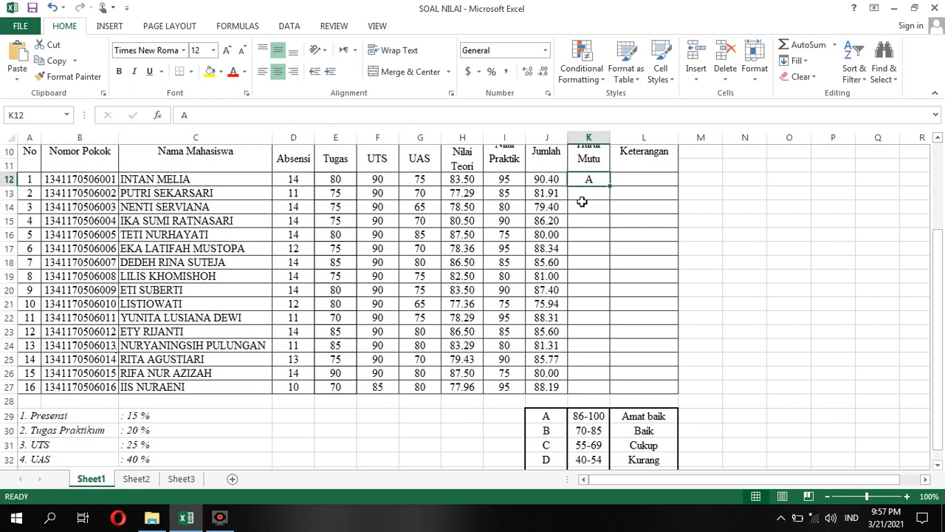
{"action": "key", "text": "Delete"}
Step: Start the first student's Huruf Mutu formula in K12 with an IF function that refers to the Jumlah in J12
{"action": "type", "text": "="}
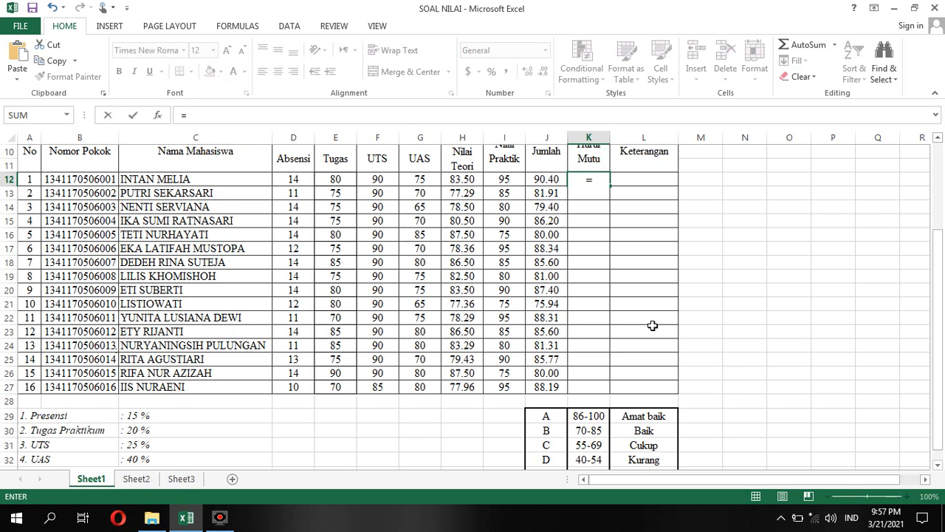
{"action": "type", "text": "IF"}
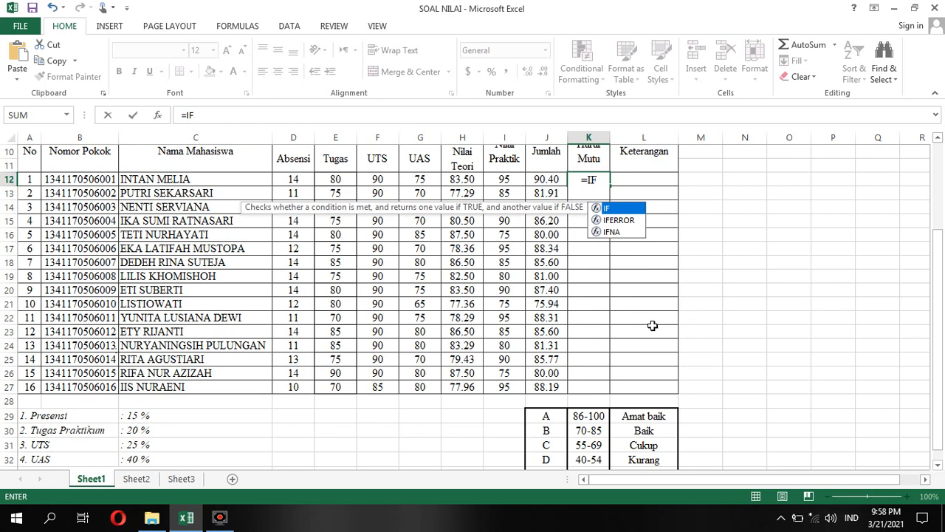
{"action": "type", "text": "("}
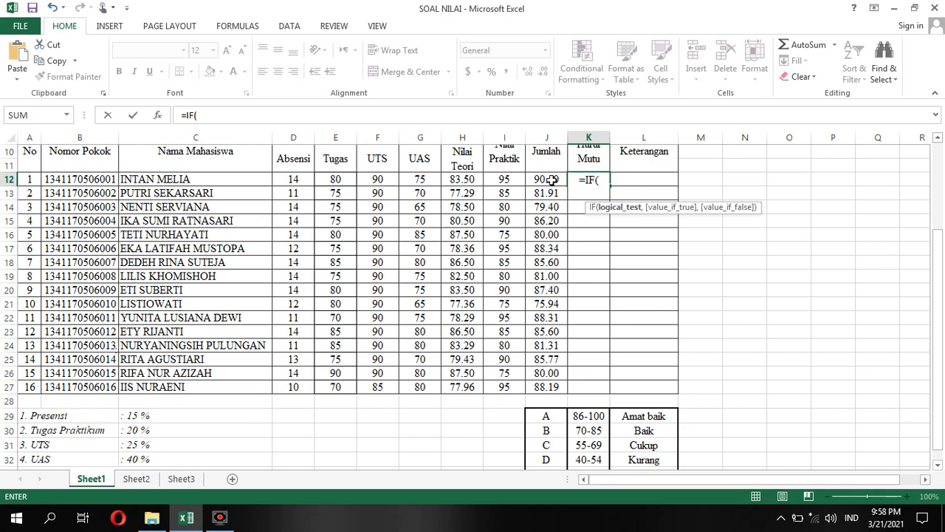
{"action": "type", "text": "j12"}
{"action": "key", "text": "BackSpace"}
{"action": "key", "text": "BackSpace"}
{"action": "key", "text": "BackSpace"}
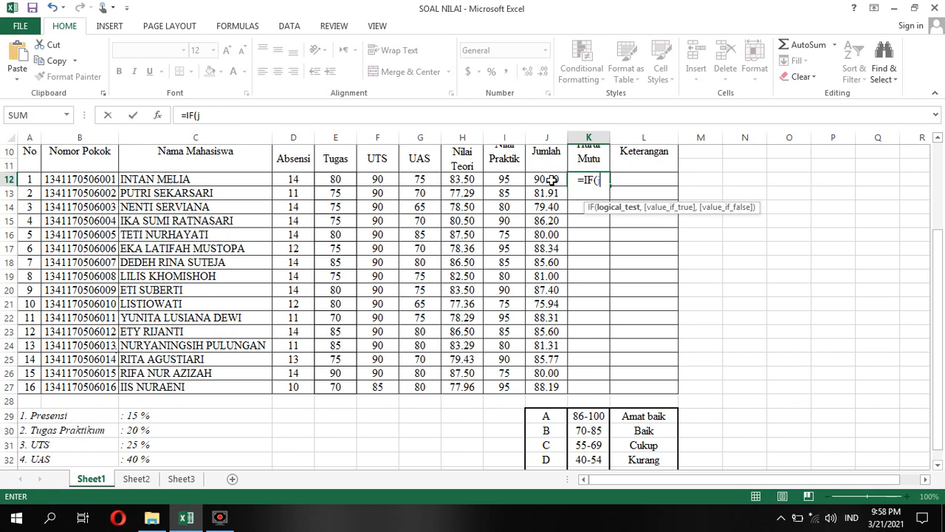
{"action": "left_click", "coordinate": [552, 179]}
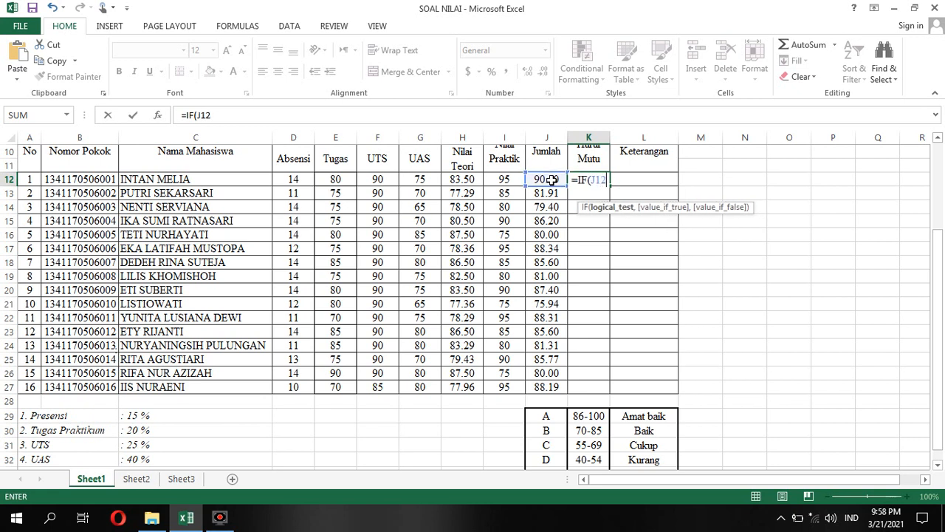
Step: Complete the first IF condition in K12 as J12>=86 and give "A" as its result when true
{"action": "type", "text": ">"}
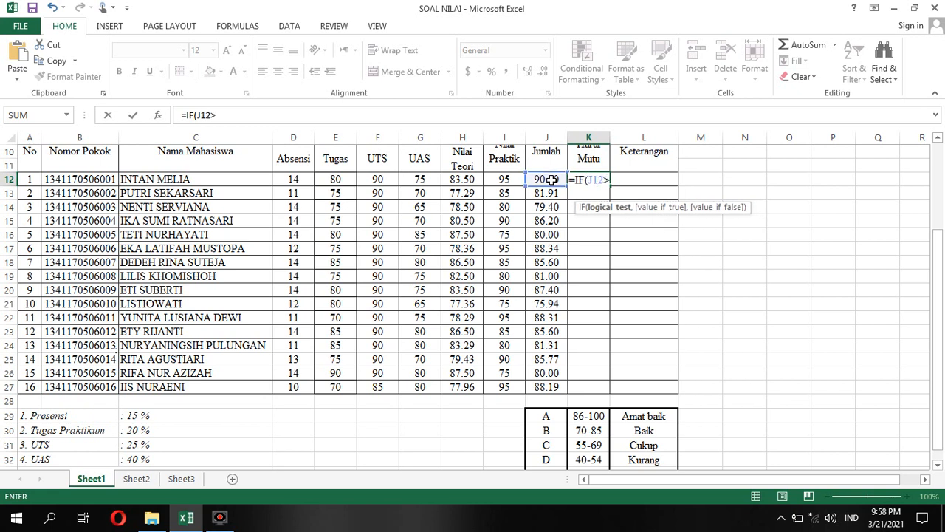
{"action": "type", "text": "="}
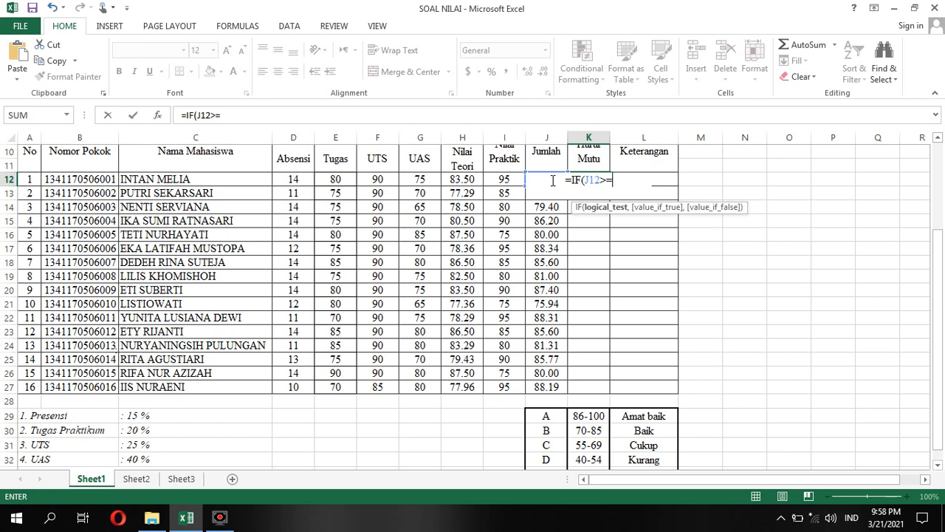
{"action": "type", "text": "8"}
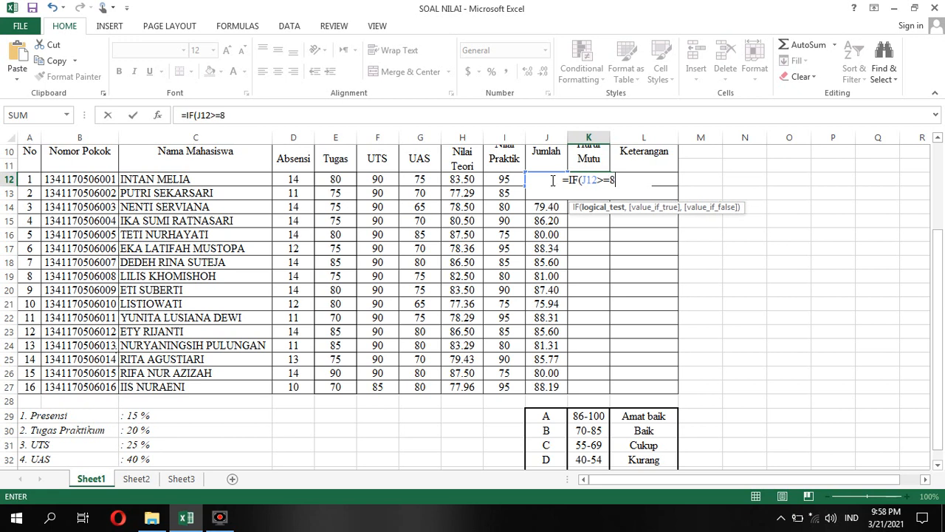
{"action": "type", "text": "6,"}
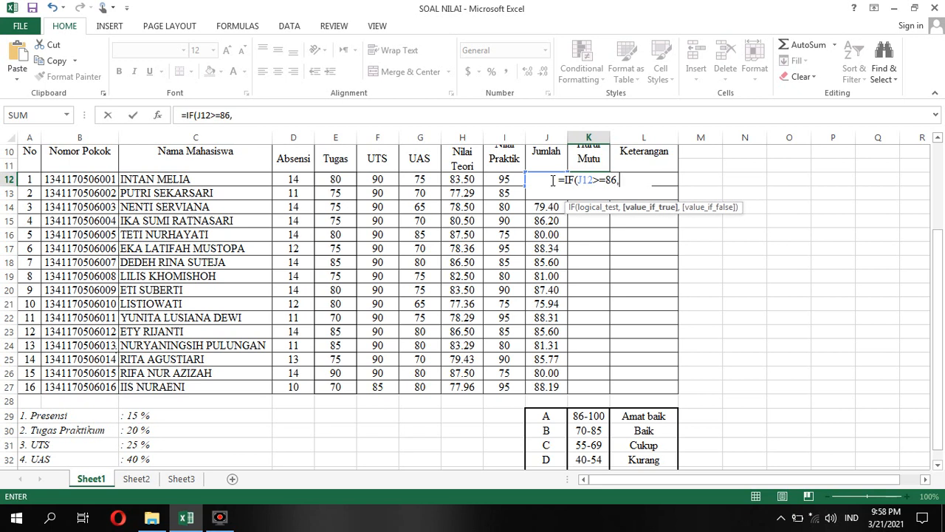
{"action": "type", "text": "\""}
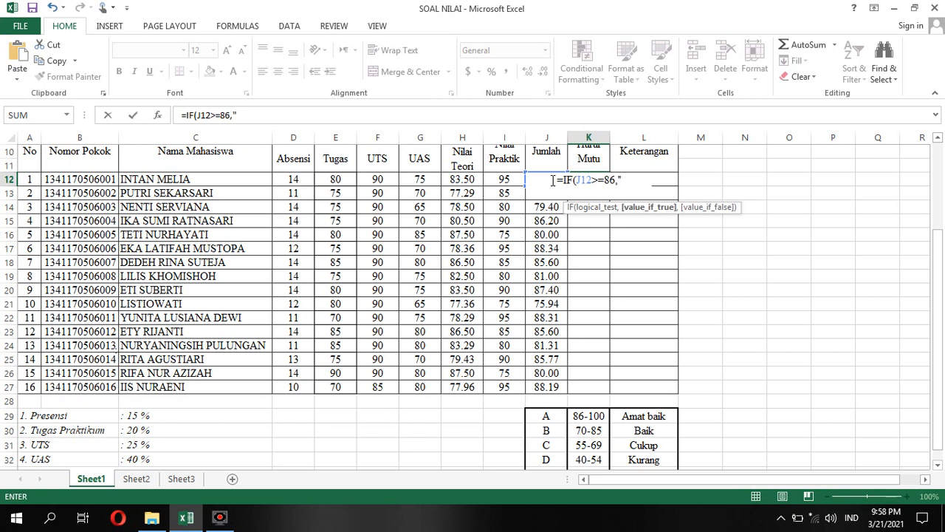
{"action": "type", "text": "A\""}
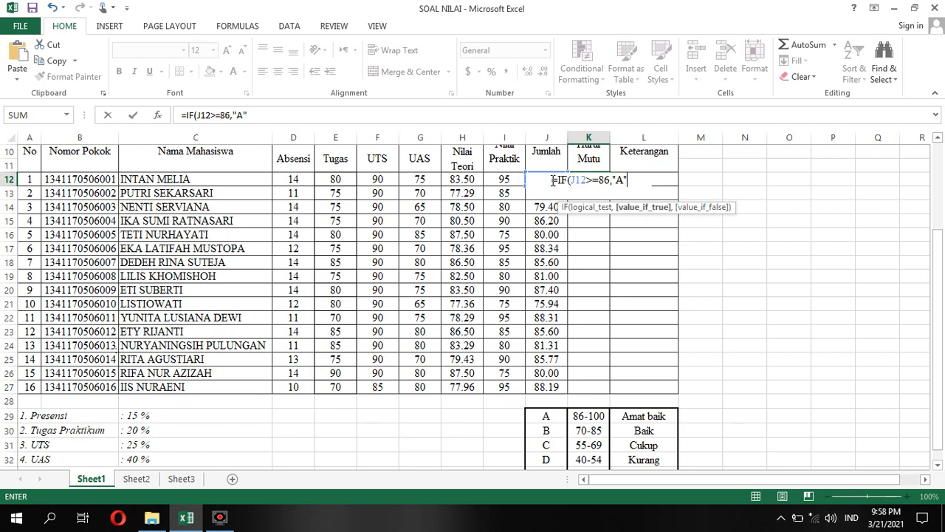
Step: Add a nested IF to the K12 formula that returns "B" when J12>=70
{"action": "type", "text": ","}
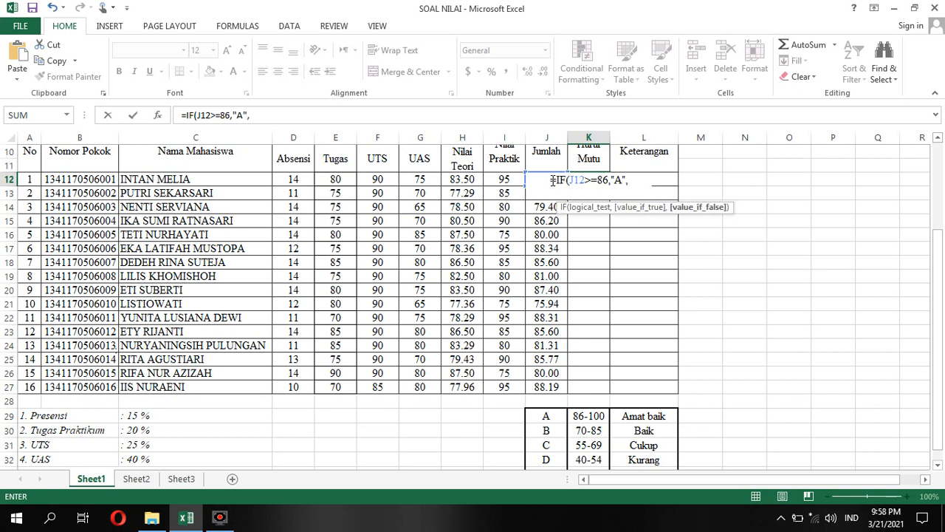
{"action": "type", "text": "IF("}
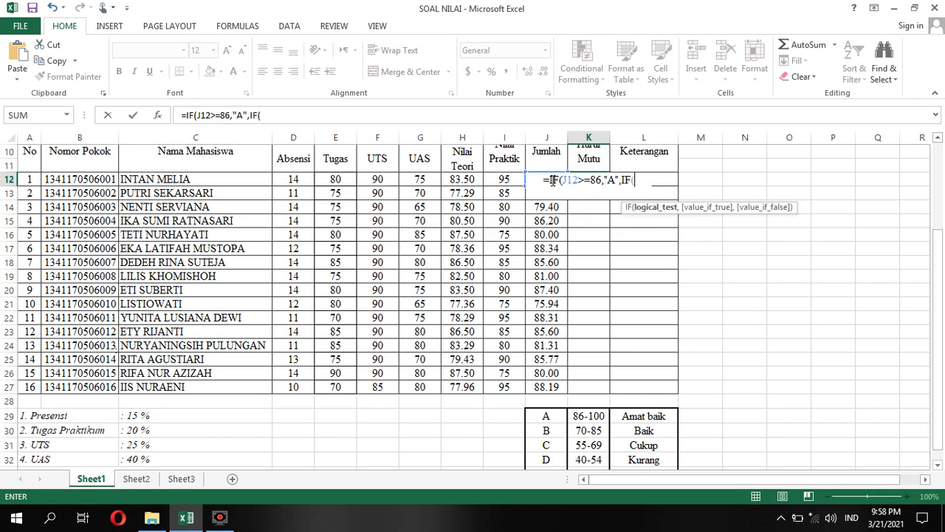
{"action": "type", "text": "J12"}
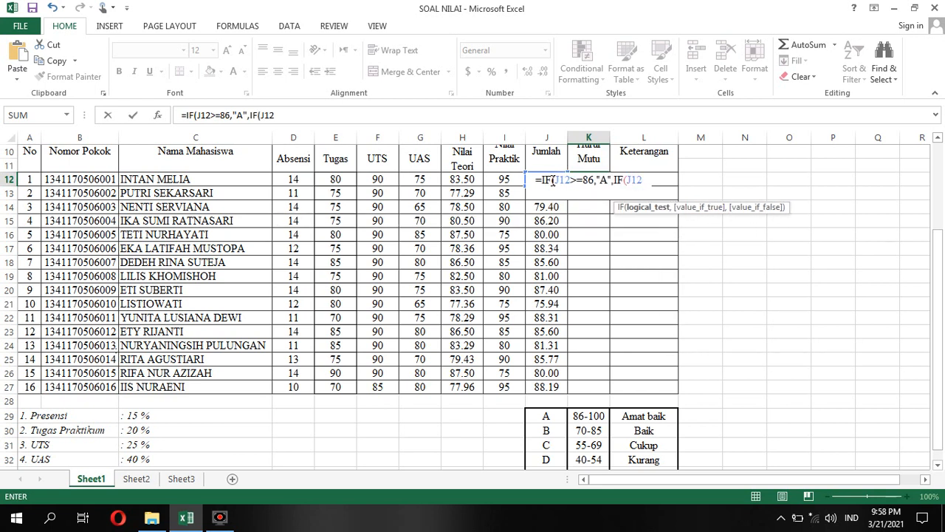
{"action": "type", "text": ">="}
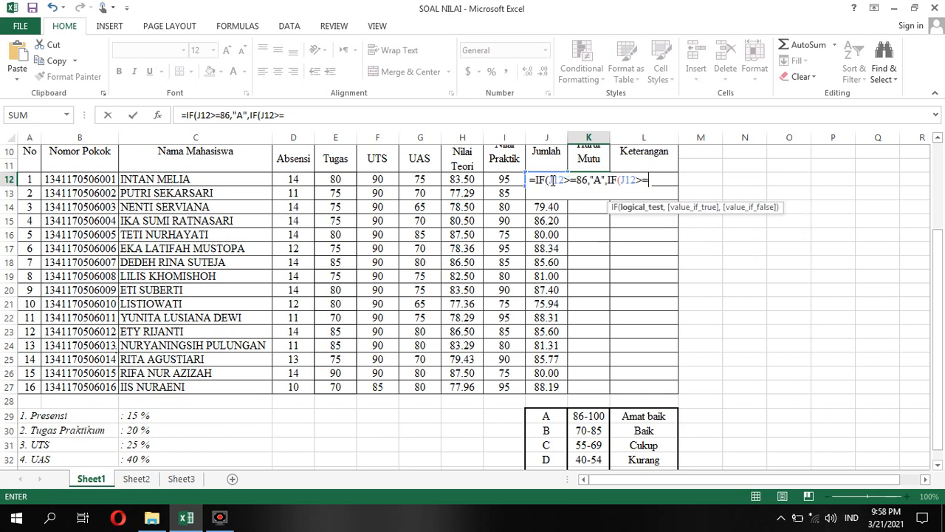
{"action": "type", "text": "7"}
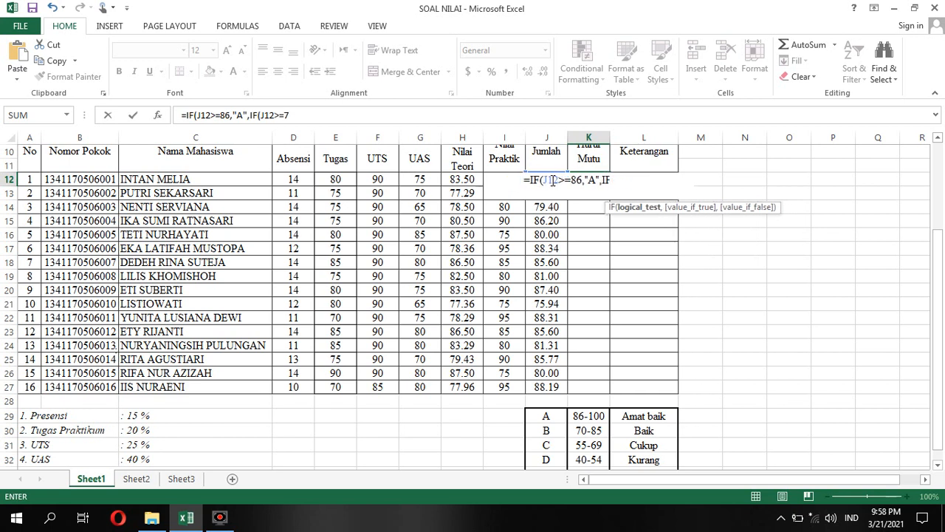
{"action": "type", "text": "0,"}
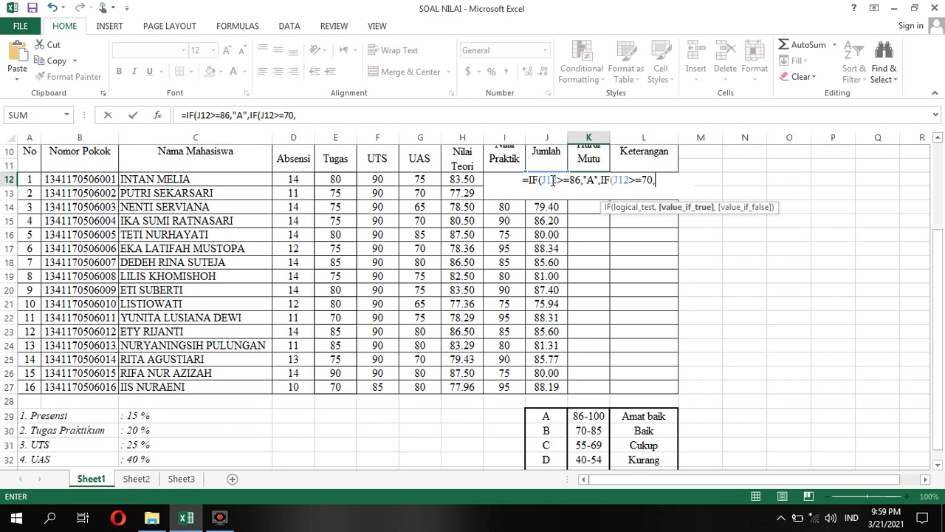
{"action": "type", "text": "\"B\""}
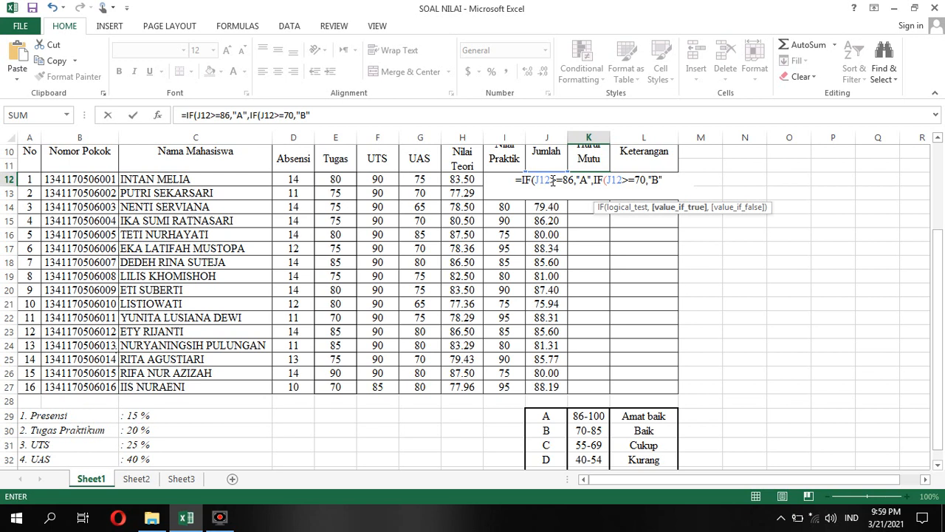
Step: Add a third nested IF to the K12 formula that returns "C" when J12>=55
{"action": "type", "text": ",IF("}
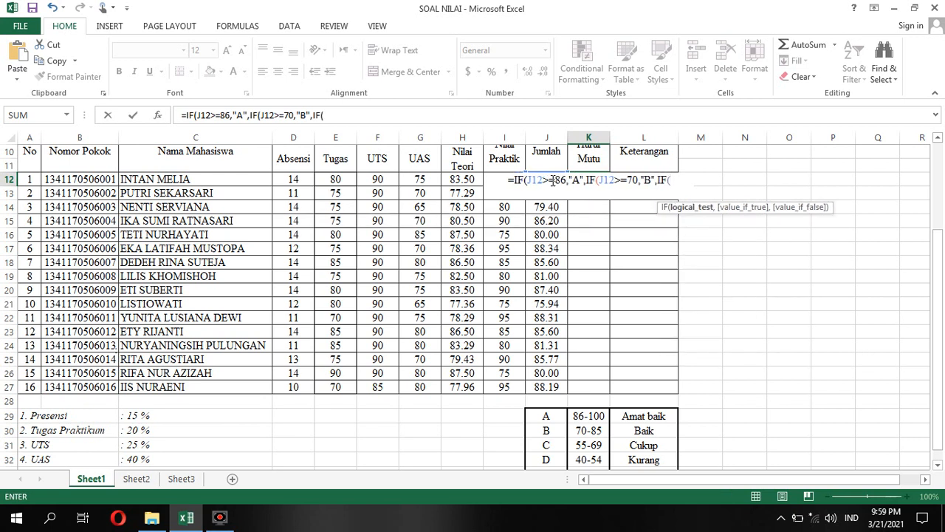
{"action": "type", "text": "J12>"}
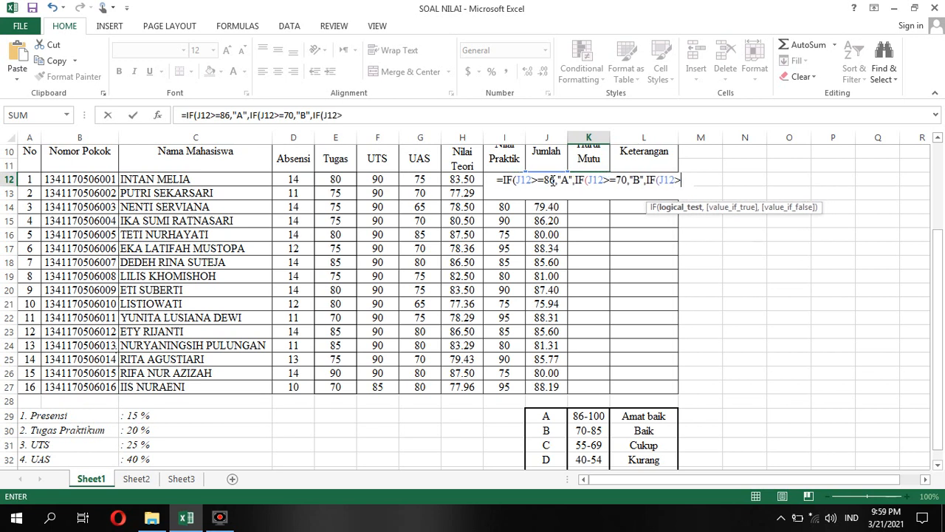
{"action": "type", "text": "="}
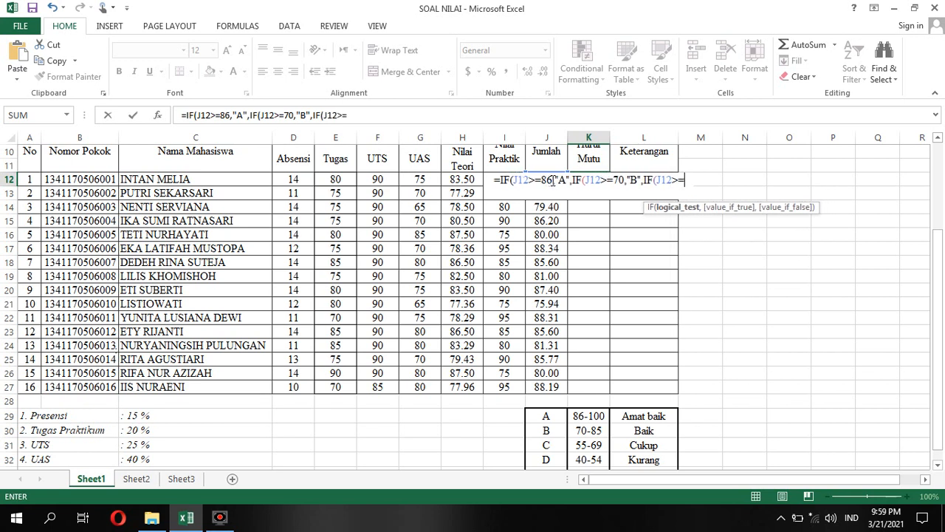
{"action": "type", "text": "55"}
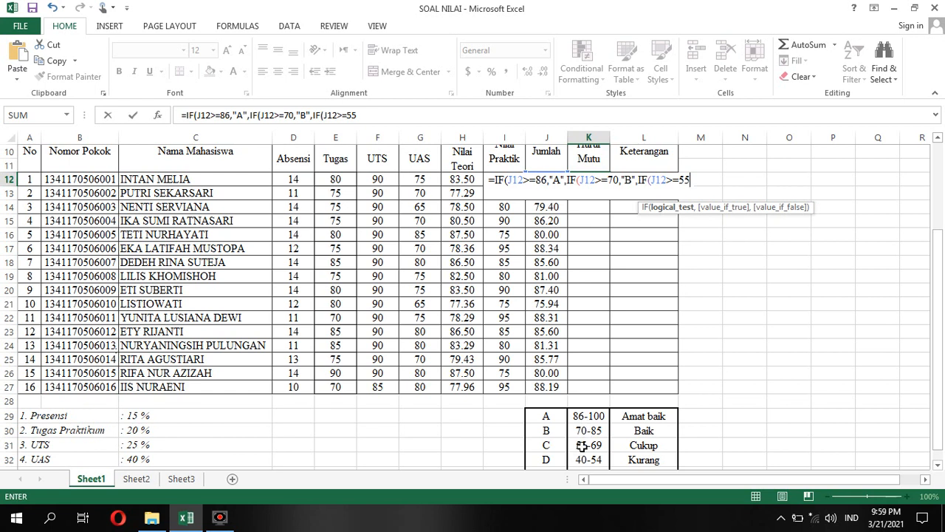
{"action": "type", "text": ","}
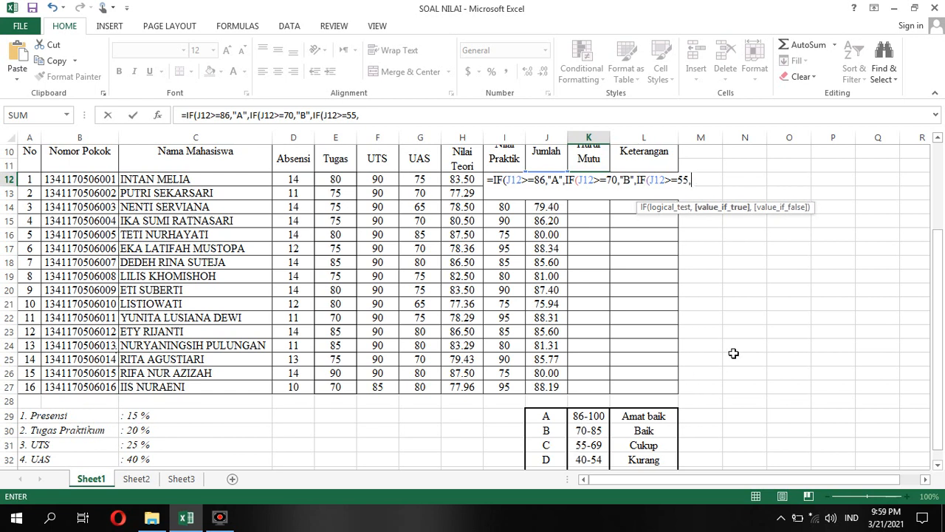
{"action": "type", "text": "\"C"}
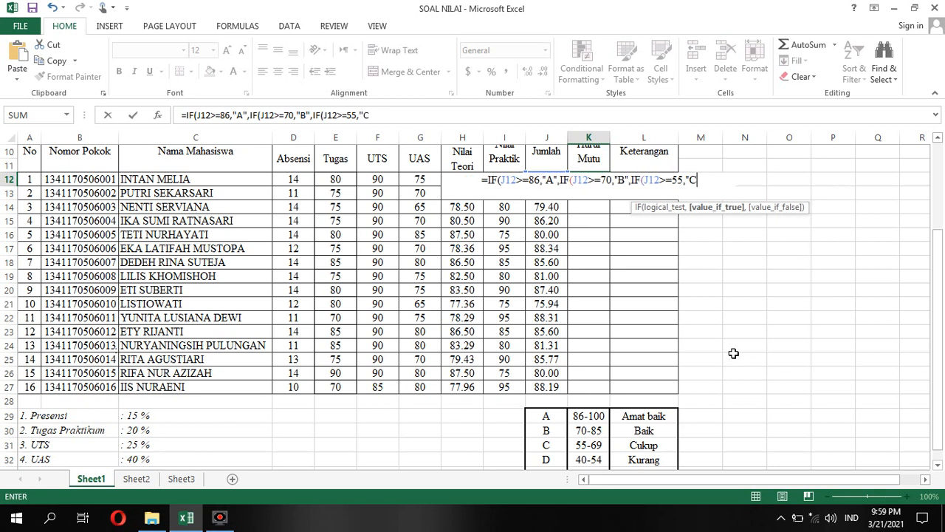
{"action": "type", "text": "\""}
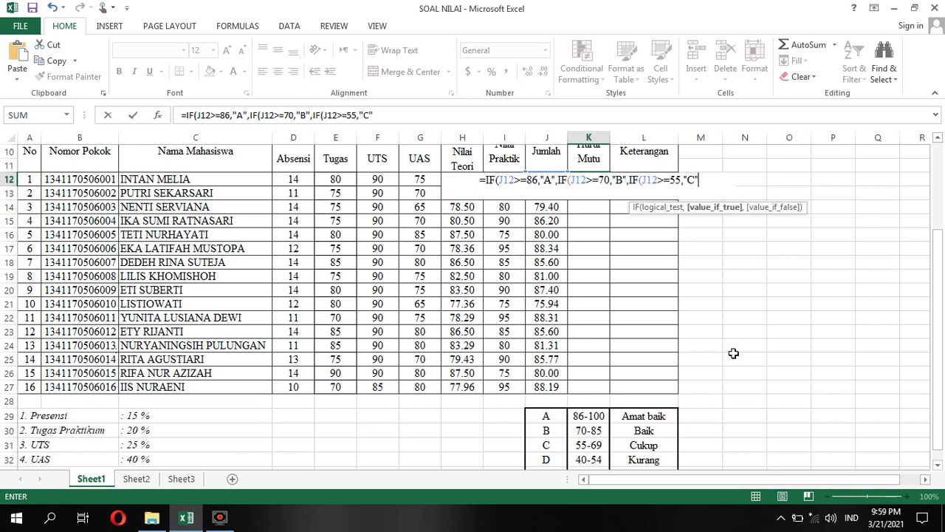
Step: Add a fourth nested IF to the K12 formula that returns "D" when J12>=40
{"action": "type", "text": ",IF("}
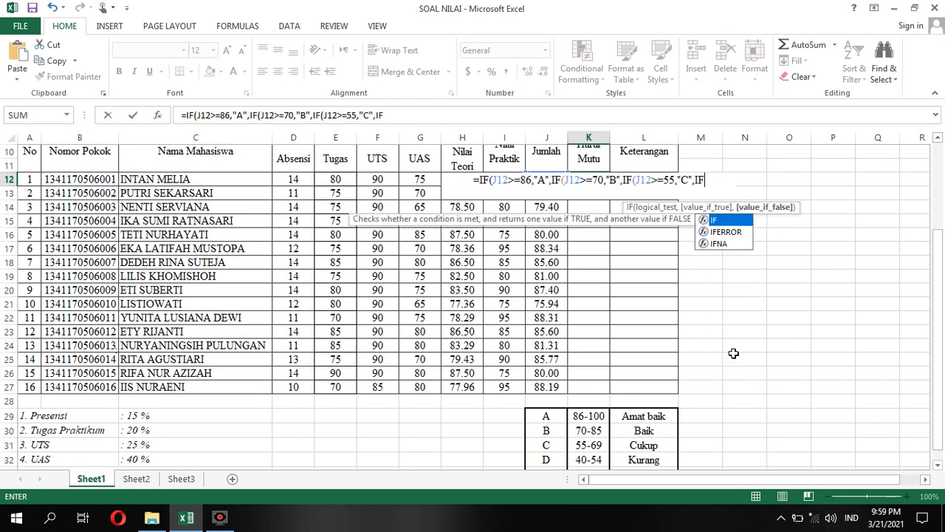
{"action": "type", "text": "J12"}
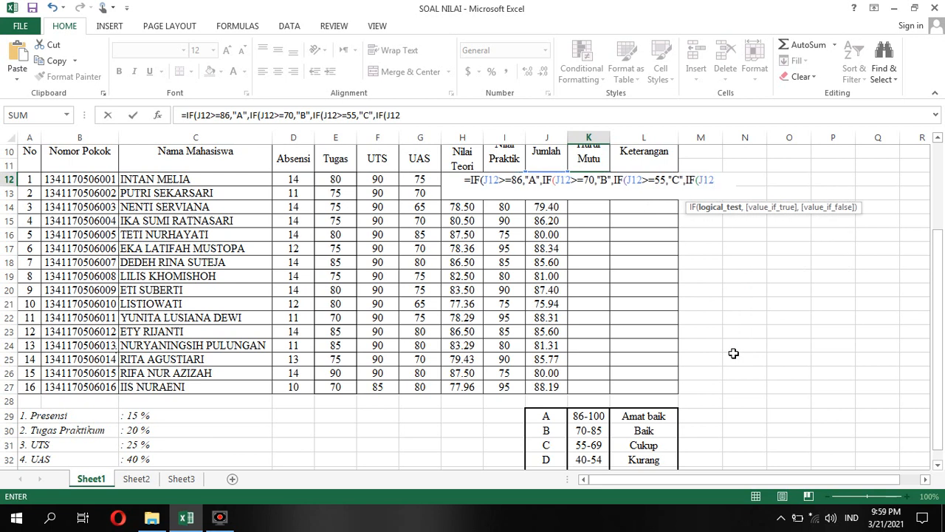
{"action": "type", "text": ">=40"}
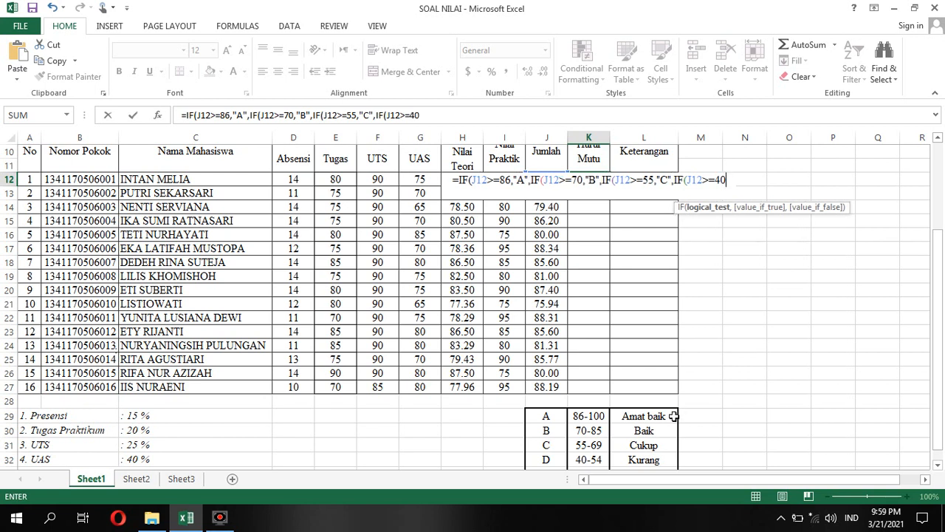
{"action": "type", "text": ",\""}
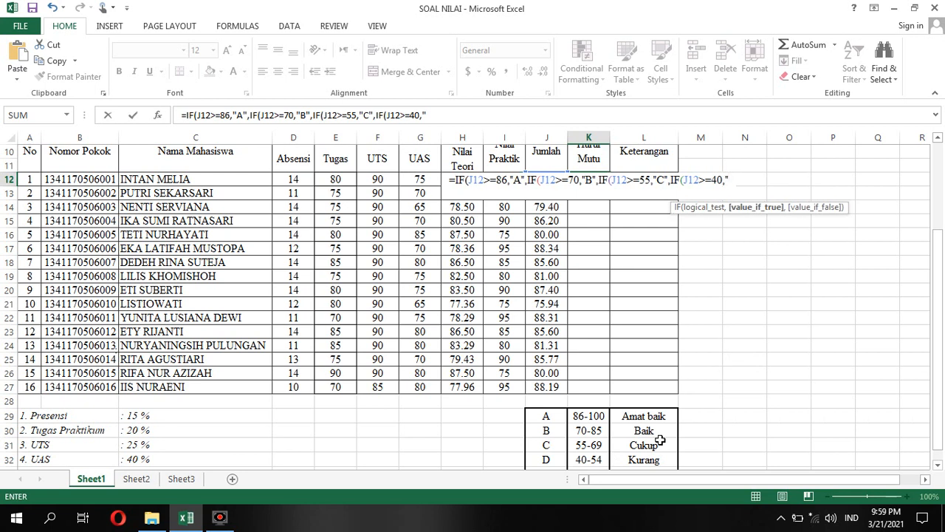
{"action": "type", "text": "D\""}
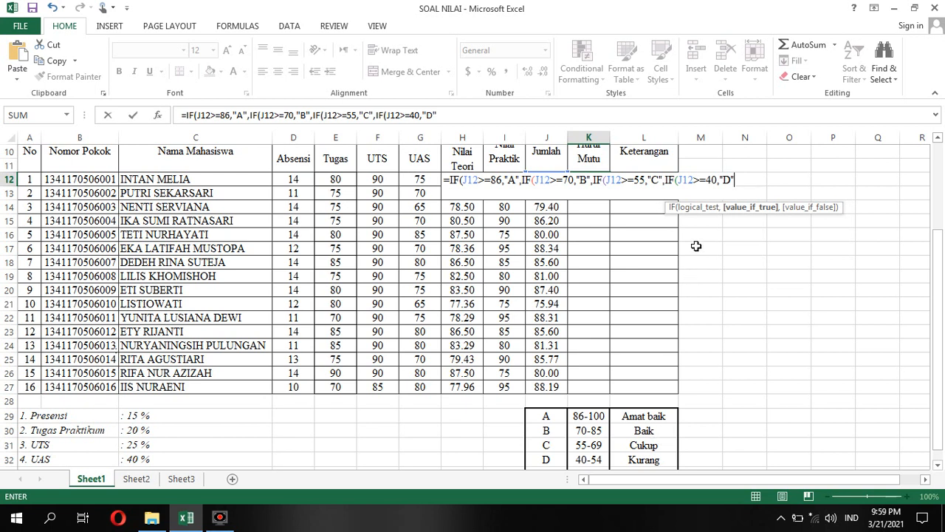
Step: Finish the K12 formula with "E" as the final false result, close all four IFs, and fill it down to K27
{"action": "type", "text": ","}
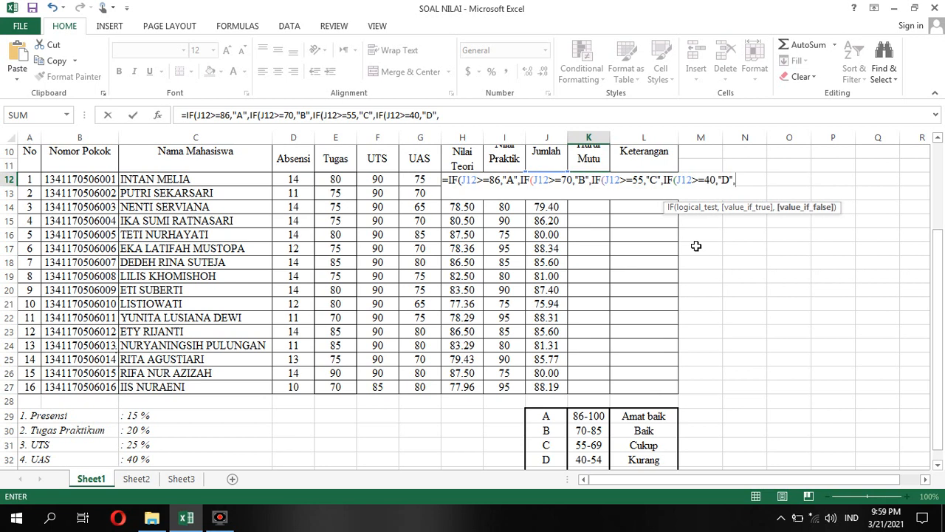
{"action": "type", "text": "\"E\""}
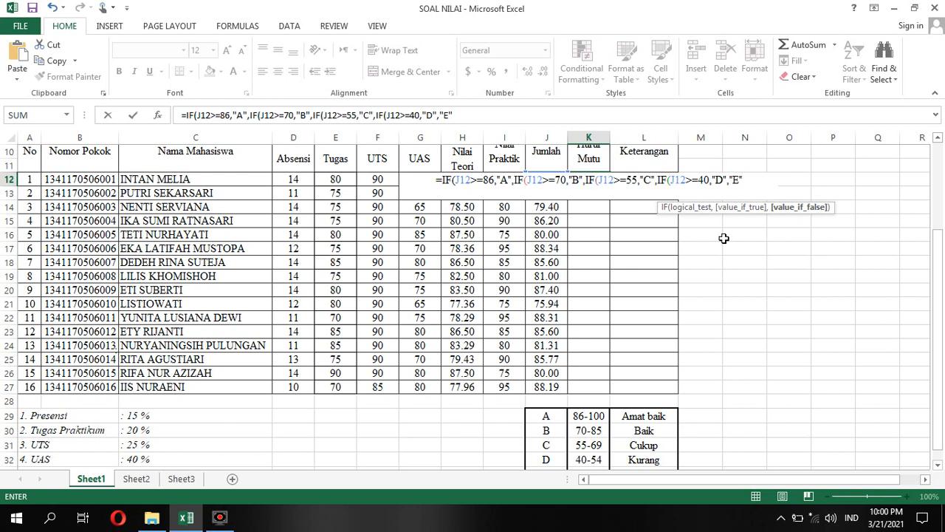
{"action": "type", "text": "))))"}
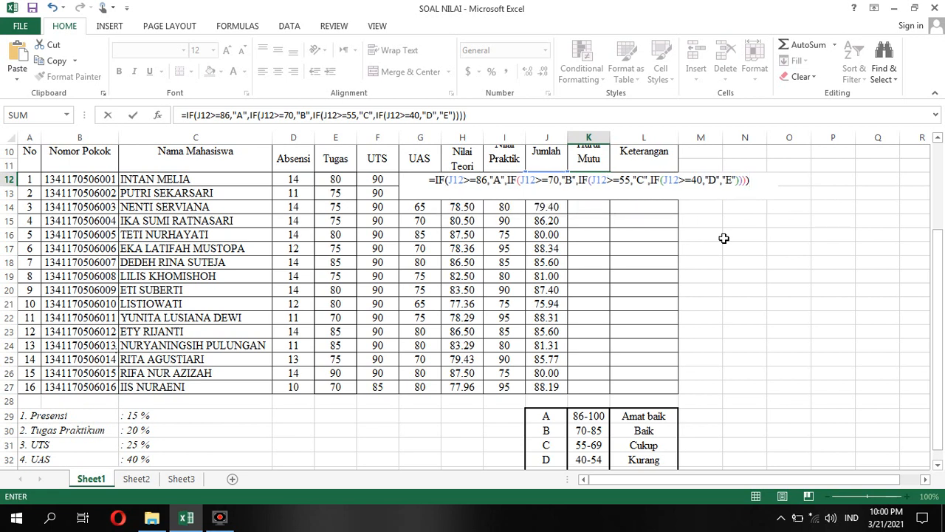
{"action": "key", "text": "Return"}
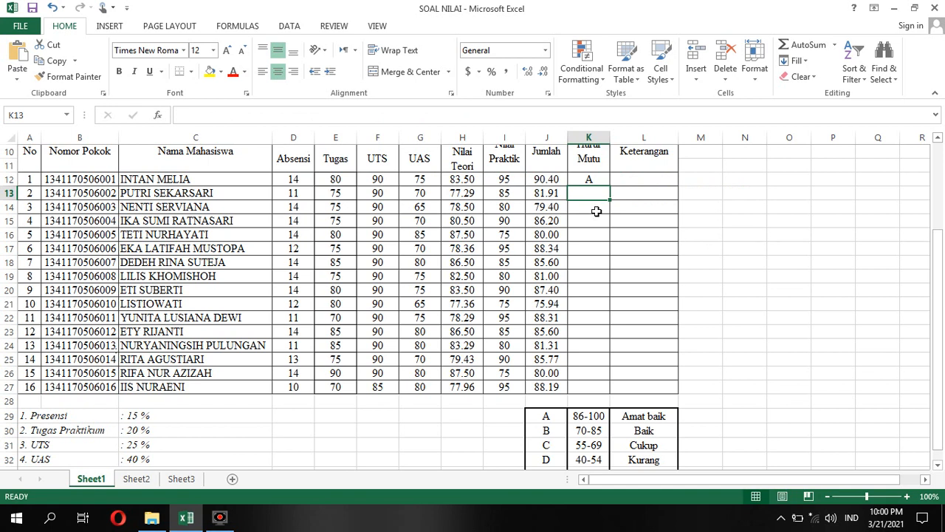
{"action": "left_click", "coordinate": [595, 179]}
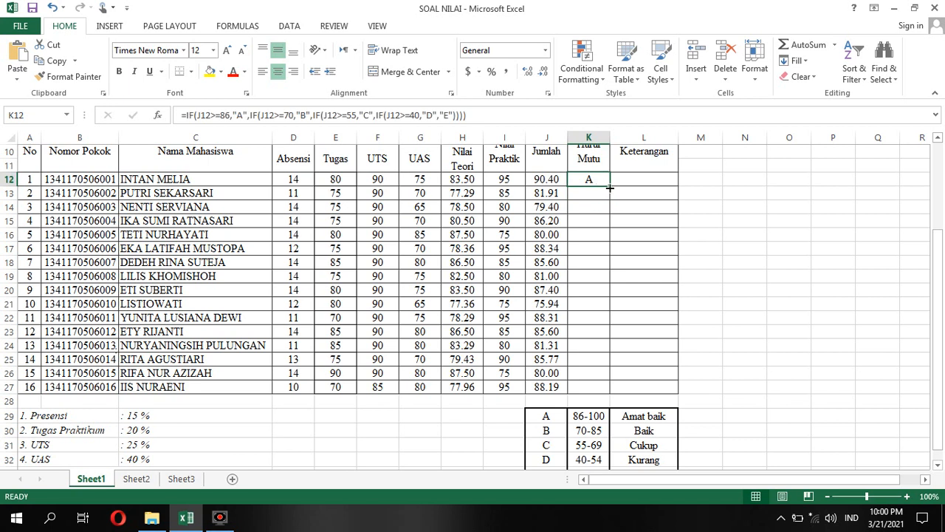
{"action": "left_click_drag", "start_coordinate": [609, 187], "coordinate": [611, 395]}
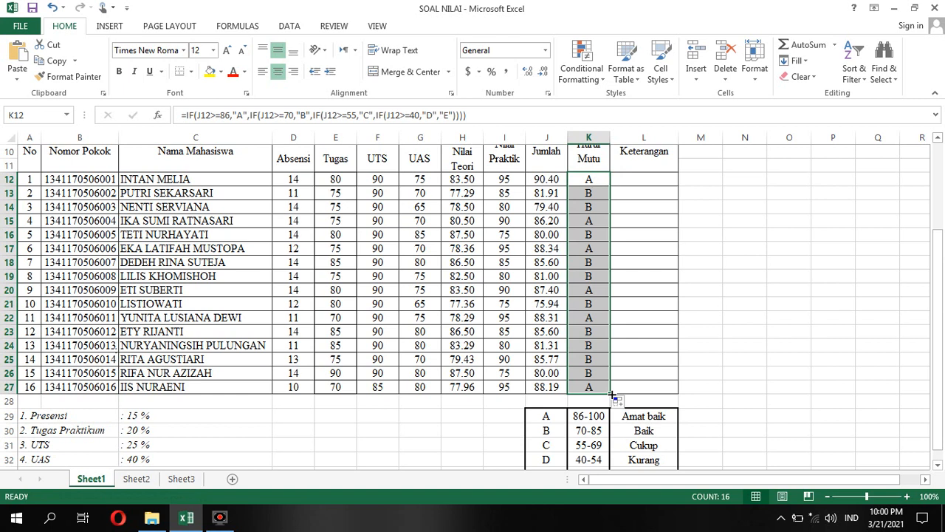
{"action": "left_click", "coordinate": [595, 180]}
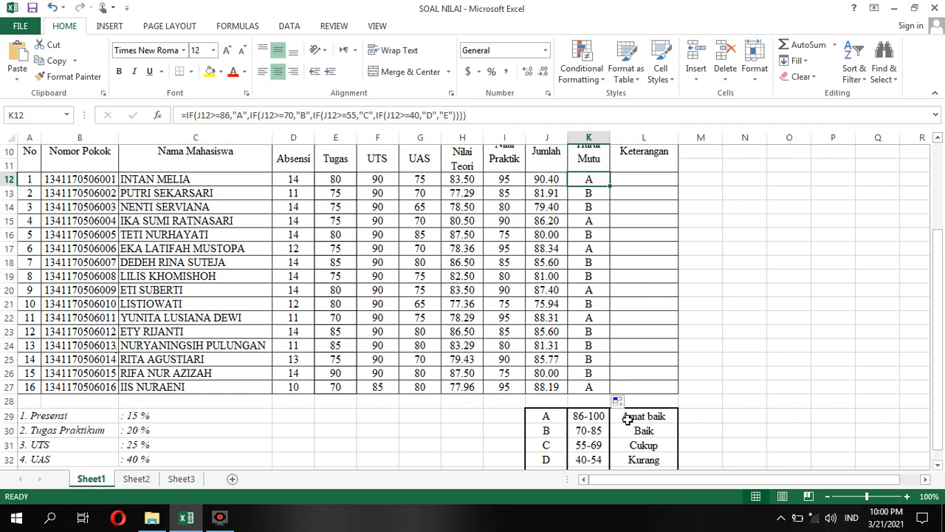
{"action": "key", "text": "ctrl+c"}
{"action": "double_click", "coordinate": [640, 180]}
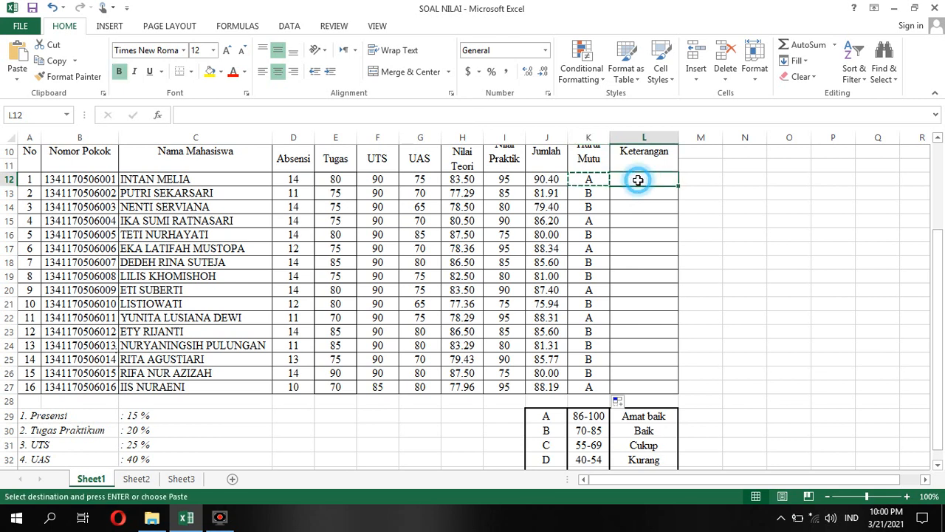
{"action": "key", "text": "Return"}
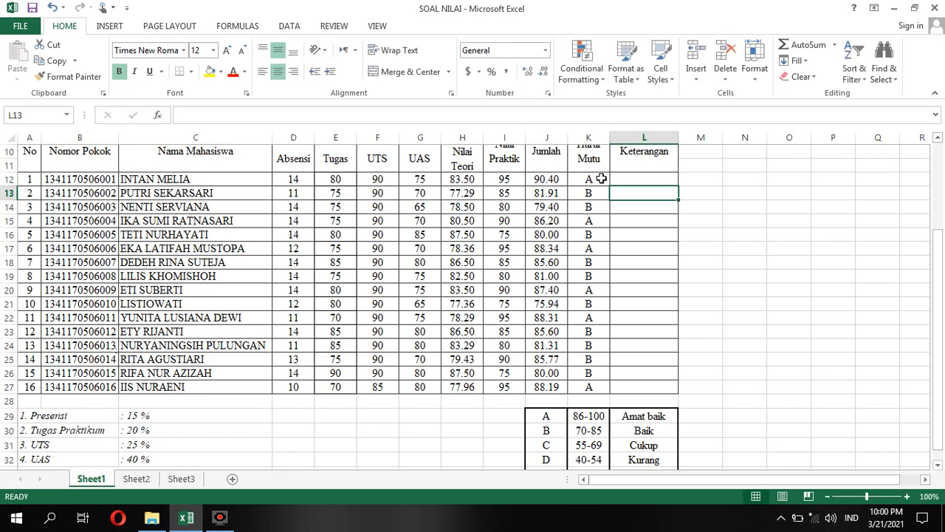
Step: Copy the Huruf Mutu formula from K12 into the first student's Keterangan cell L12
{"action": "left_click", "coordinate": [602, 179]}
{"action": "key", "text": "ctrl+c"}
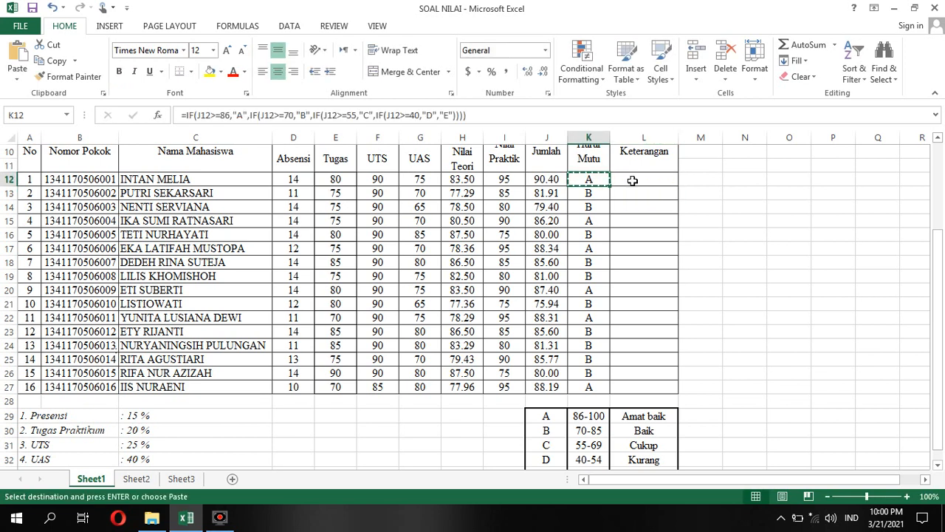
{"action": "left_click", "coordinate": [633, 180]}
{"action": "key", "text": "ctrl+v"}
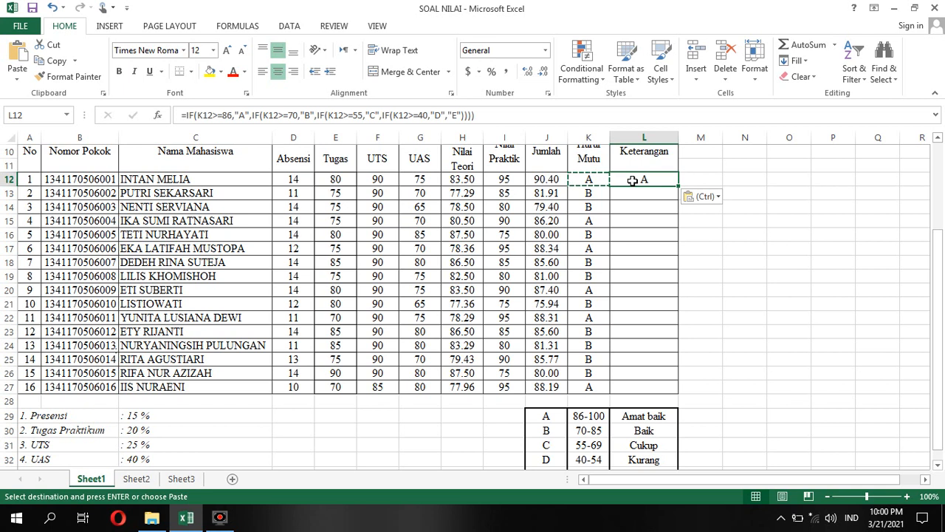
Step: Edit the L12 formula so its first condition refers to J12 and returns "AMAT BAIK"
{"action": "key", "text": "F2"}
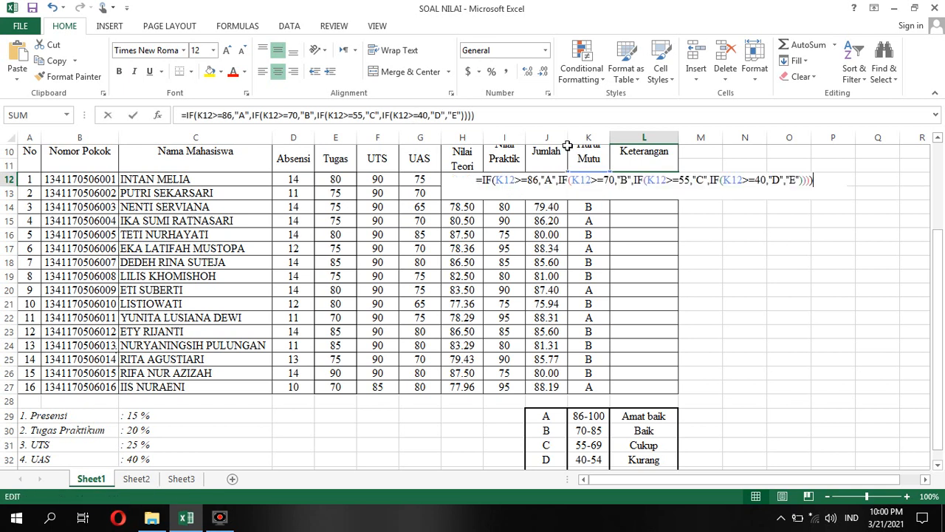
{"action": "left_click", "coordinate": [550, 180]}
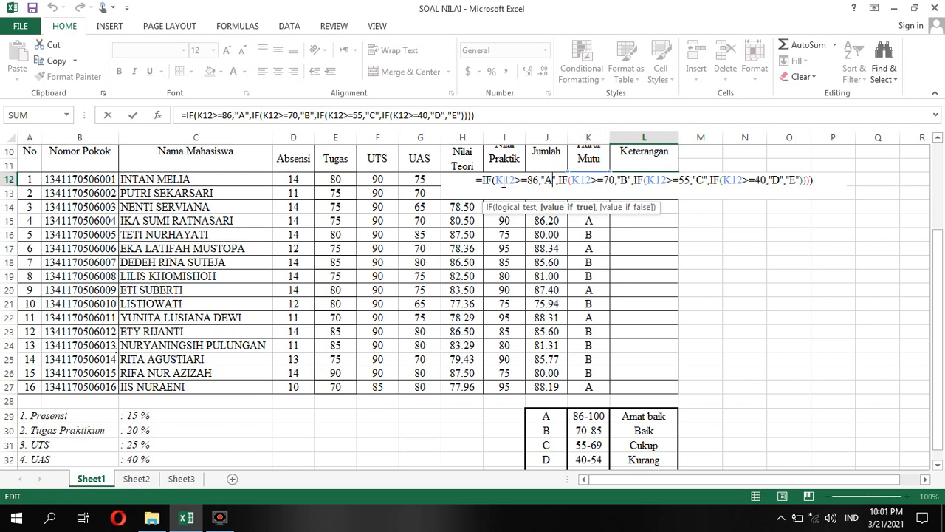
{"action": "left_click", "coordinate": [505, 182]}
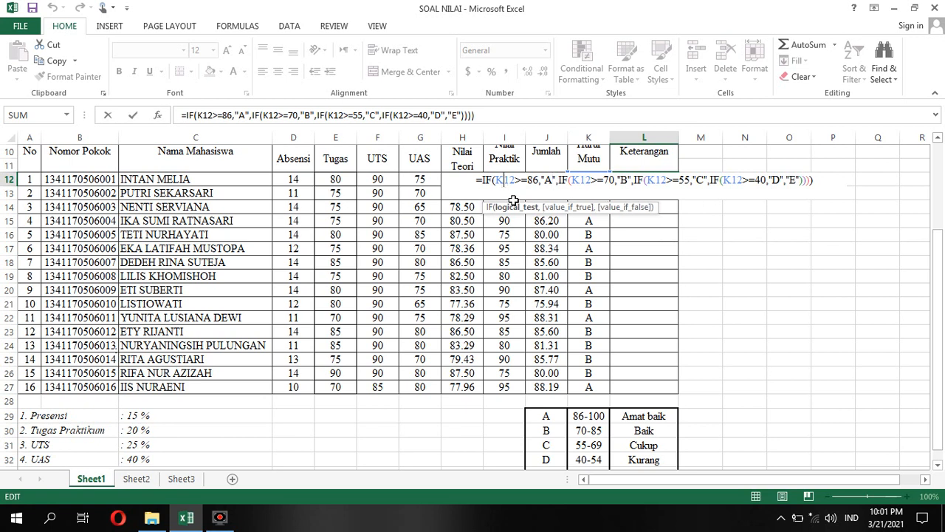
{"action": "key", "text": "BackSpace"}
{"action": "type", "text": "J"}
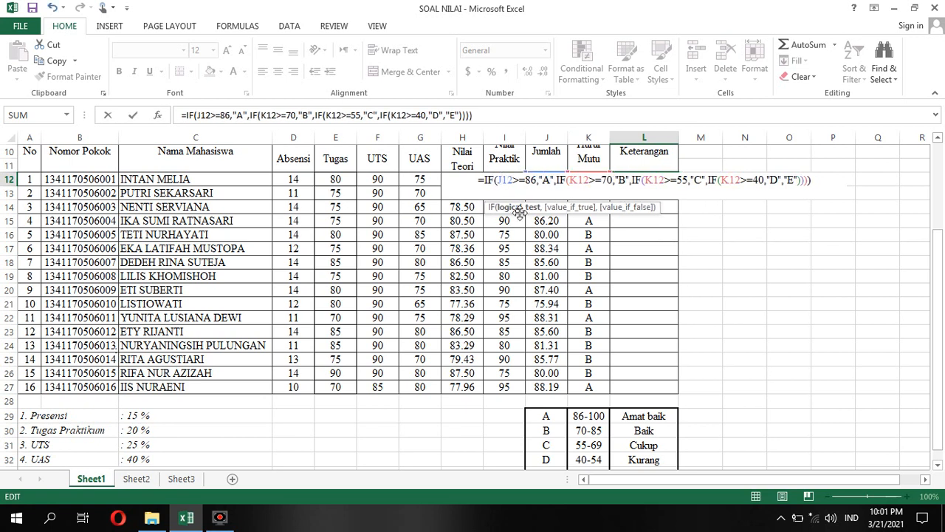
{"action": "left_click", "coordinate": [552, 180]}
{"action": "type", "text": "MAT"}
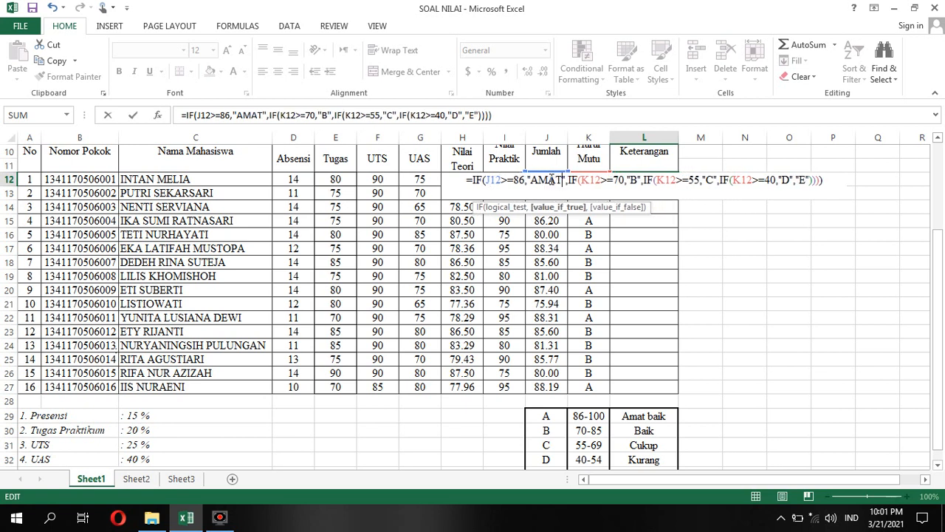
{"action": "type", "text": " BAI"}
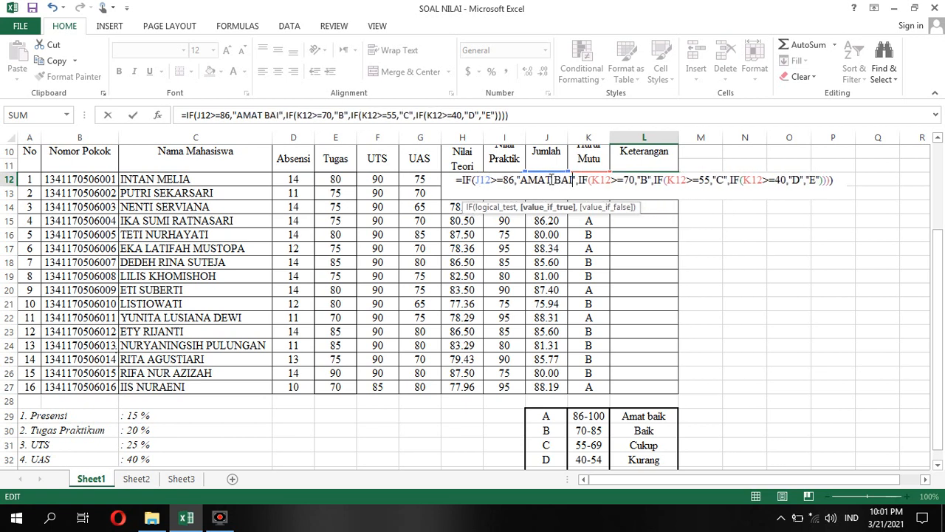
{"action": "type", "text": "K"}
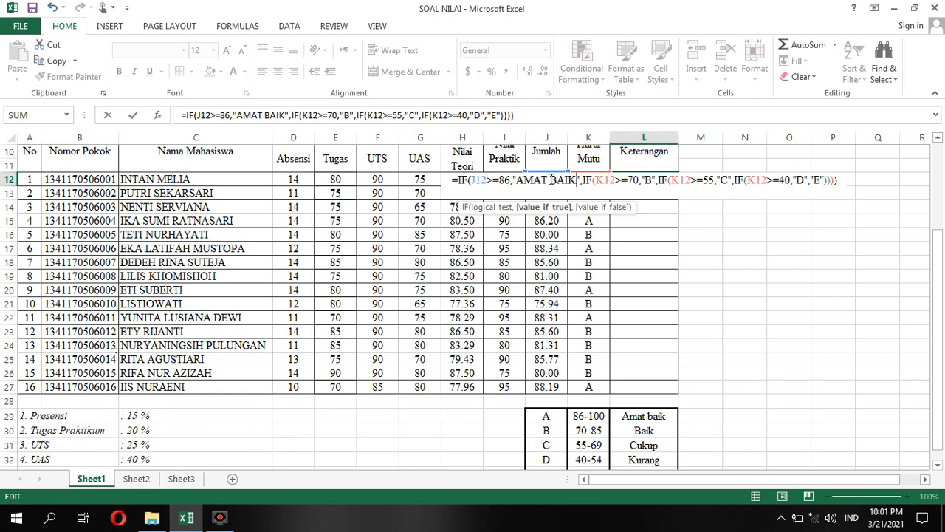
Step: Change the second IF in the L12 formula to test J12>=70 and return "BAIK"
{"action": "left_click", "coordinate": [603, 181]}
{"action": "key", "text": "BackSpace"}
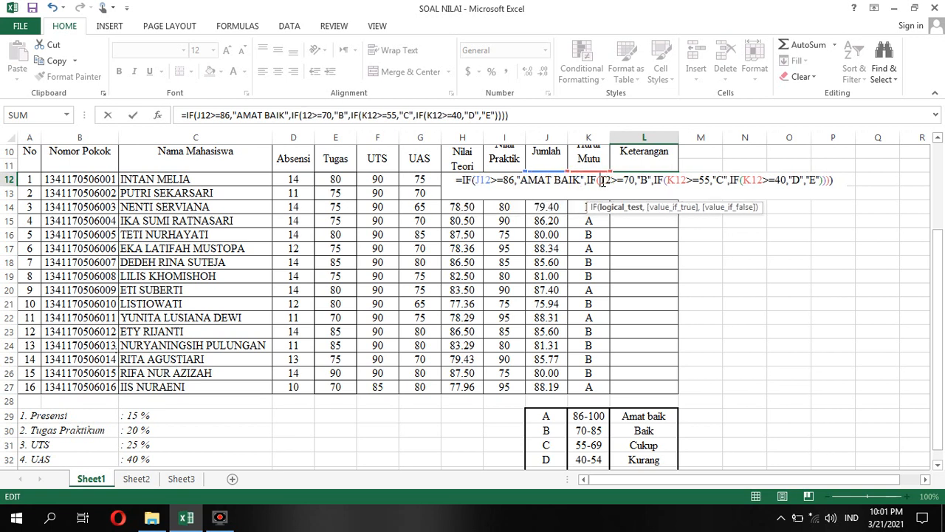
{"action": "type", "text": "J"}
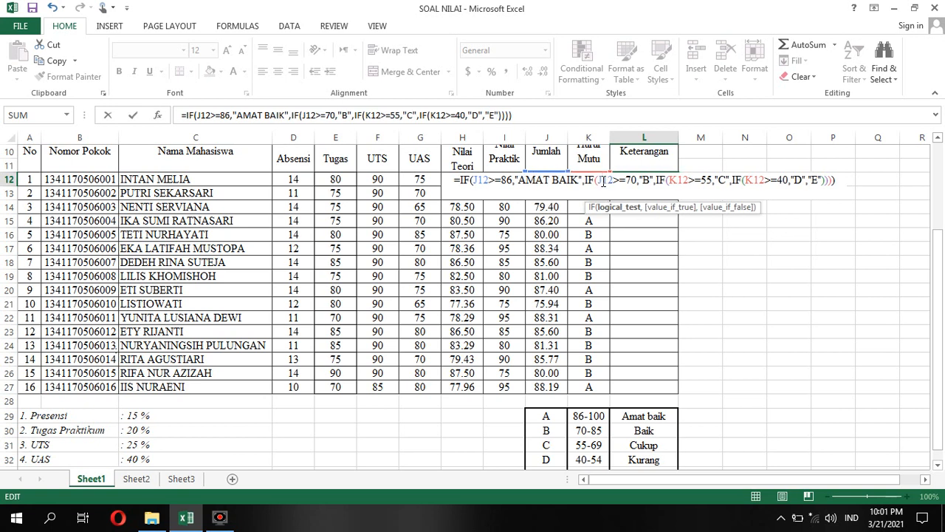
{"action": "key", "text": "Right"}
{"action": "key", "text": "Right"}
{"action": "key", "text": "Right"}
{"action": "key", "text": "Right"}
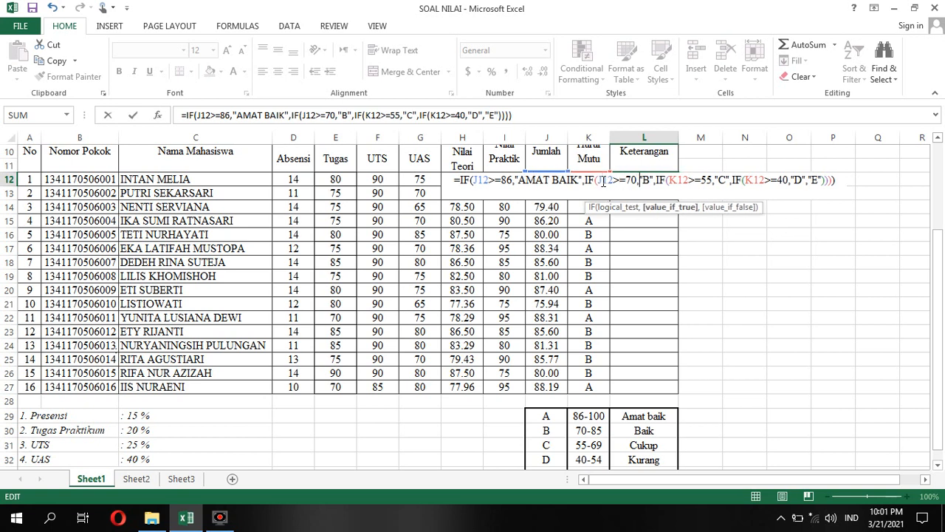
{"action": "type", "text": "AIK"}
Step: Change the third IF in the L12 formula to test J12>=55 and return "CUKUP"
{"action": "key", "text": "Right"}
{"action": "key", "text": "Right"}
{"action": "key", "text": "Right"}
{"action": "key", "text": "Right"}
{"action": "key", "text": "Right"}
{"action": "key", "text": "Right"}
{"action": "key", "text": "BackSpace"}
{"action": "type", "text": "J"}
{"action": "key", "text": "Right"}
{"action": "key", "text": "Right"}
{"action": "key", "text": "Right"}
{"action": "key", "text": "Right"}
{"action": "key", "text": "Right"}
{"action": "key", "text": "Right"}
{"action": "key", "text": "Right"}
{"action": "key", "text": "Right"}
{"action": "key", "text": "Right"}
{"action": "key", "text": "Right"}
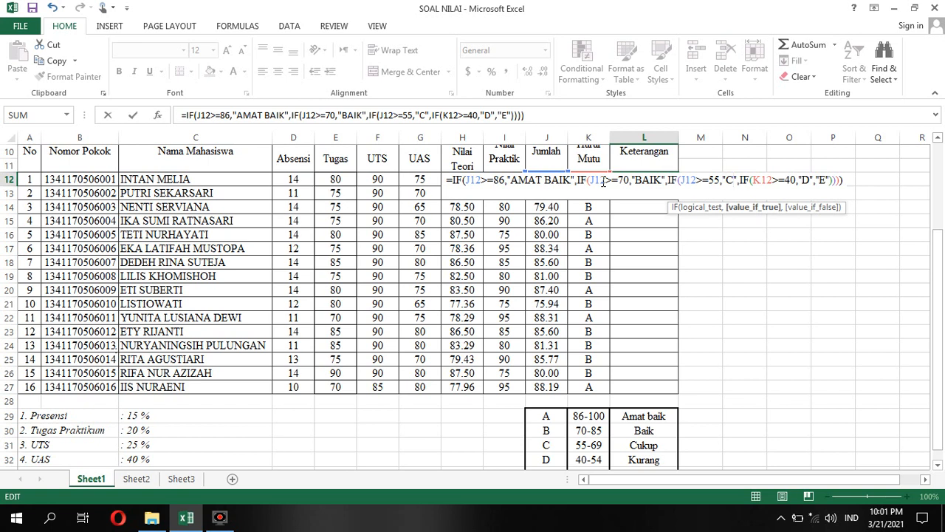
{"action": "type", "text": "UKUP"}
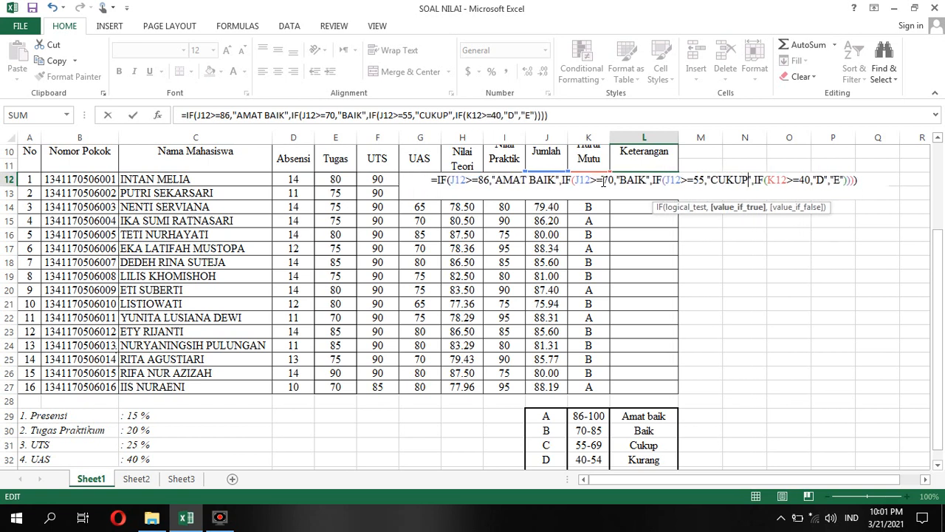
Step: Change the fourth IF in the L12 formula to test J12>=40 and return "KURANG"
{"action": "key", "text": "Right"}
{"action": "key", "text": "Right"}
{"action": "key", "text": "Right"}
{"action": "key", "text": "Right"}
{"action": "key", "text": "Right"}
{"action": "key", "text": "Right"}
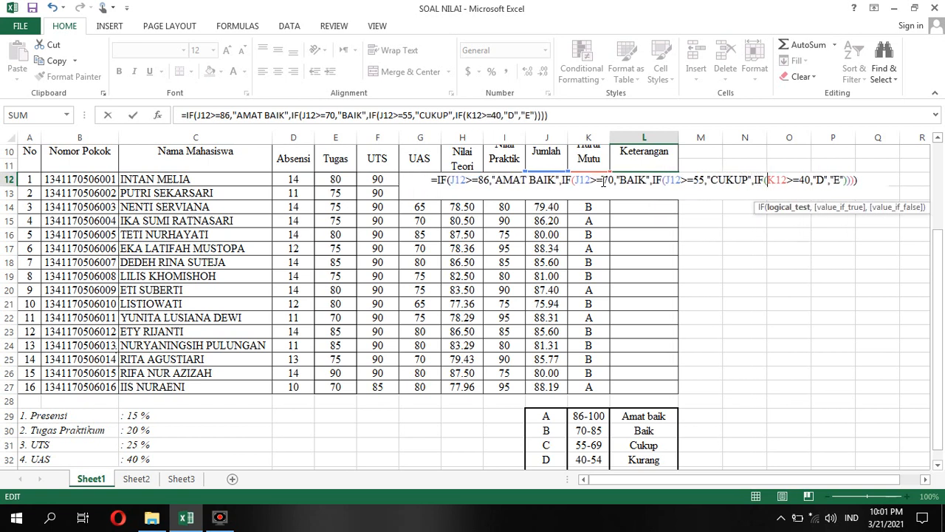
{"action": "key", "text": "BackSpace"}
{"action": "type", "text": "J"}
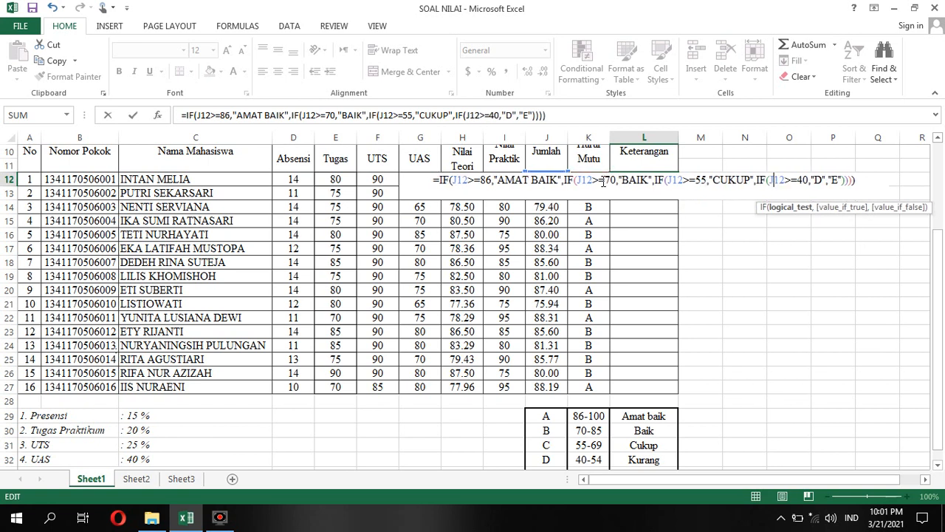
{"action": "key", "text": "Right"}
{"action": "key", "text": "Right"}
{"action": "key", "text": "Right"}
{"action": "key", "text": "Right"}
{"action": "key", "text": "Right"}
{"action": "key", "text": "Right"}
{"action": "key", "text": "Right"}
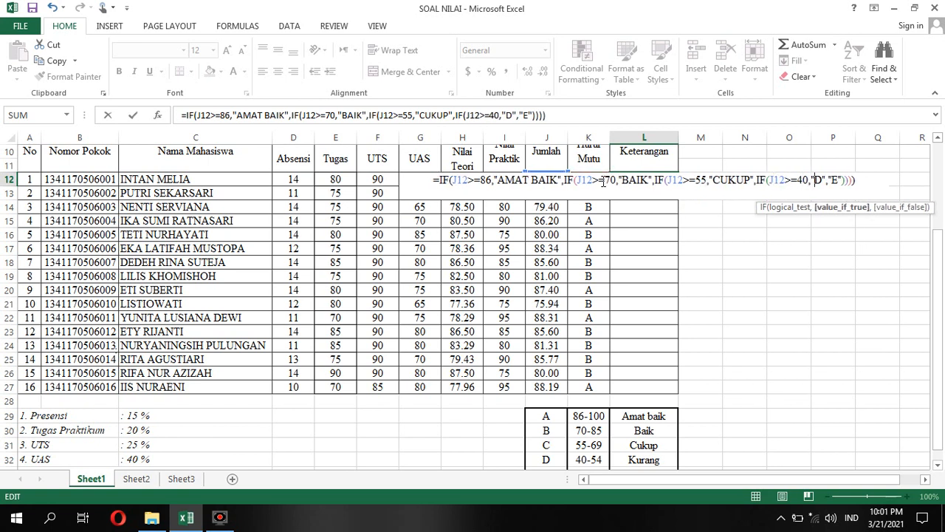
{"action": "key", "text": "BackSpace"}
{"action": "type", "text": "KURANG"}
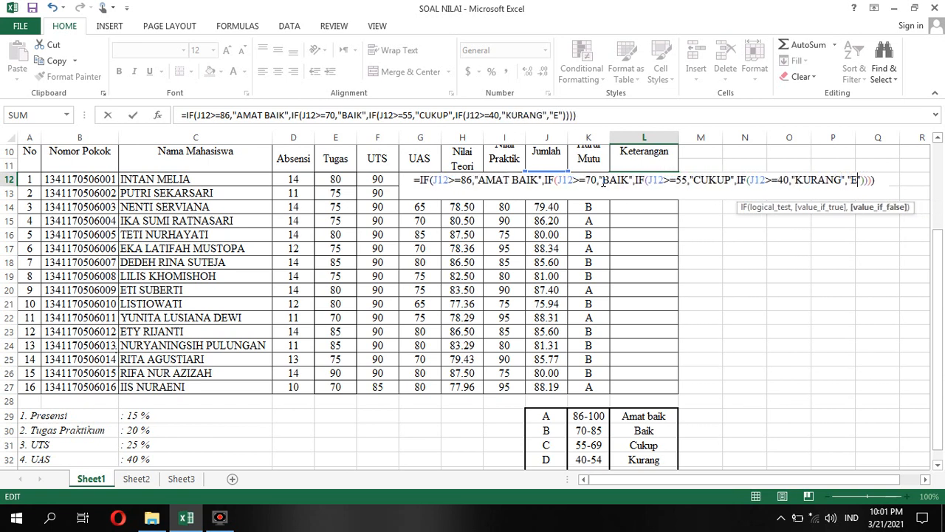
Step: Replace the final fallback result "E" in the L12 formula with "SANGAT KURANG"
{"action": "key", "text": "BackSpace"}
{"action": "type", "text": "SA"}
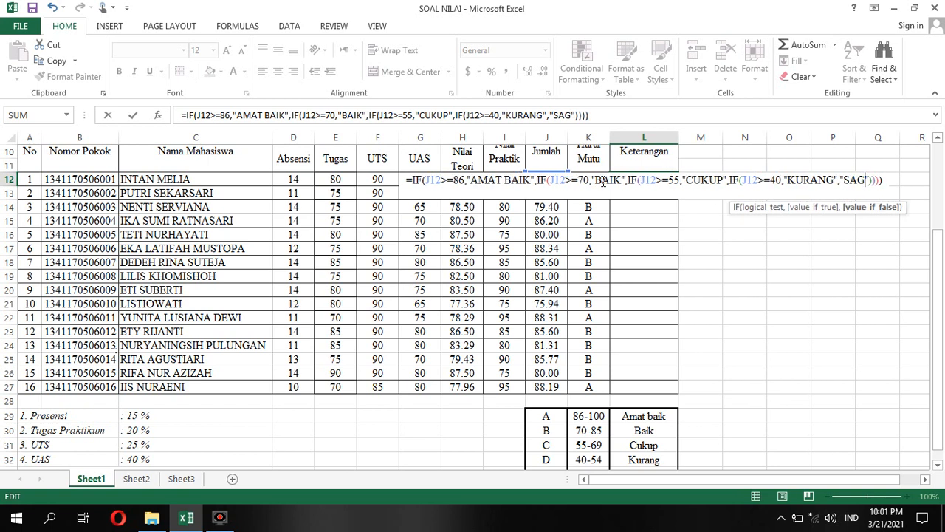
{"action": "type", "text": "NGAT K"}
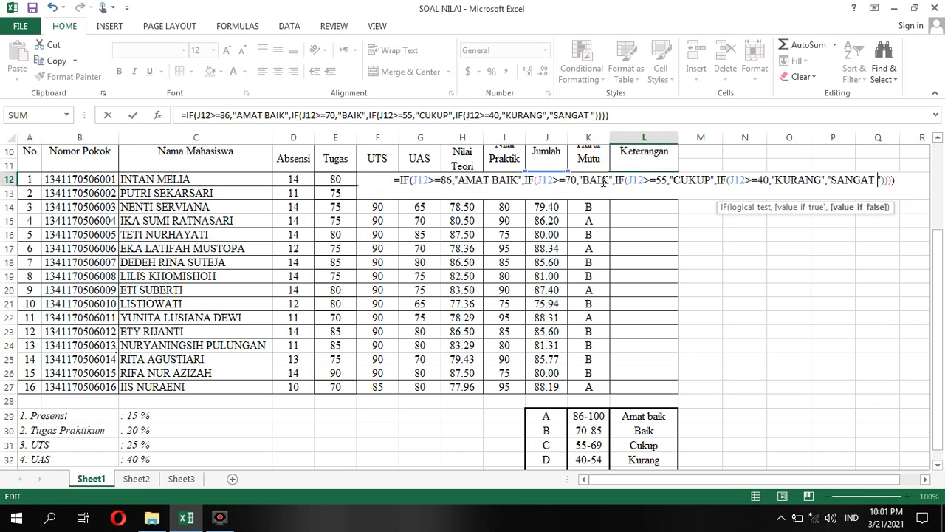
{"action": "type", "text": "URANG"}
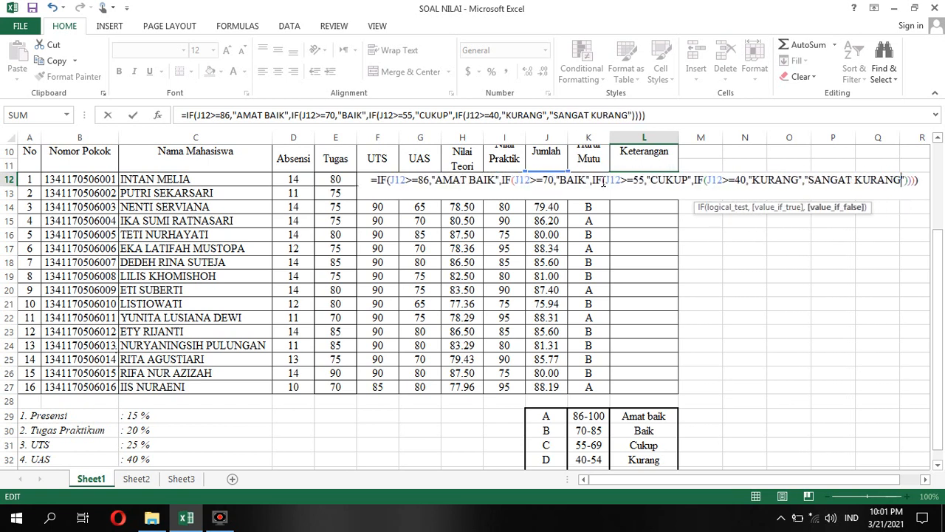
Step: Check the grade table's lowest category, set the L12 formula's final fallback result to "GAGAL", and enter the formula
{"action": "scroll", "coordinate": [559, 275], "scroll_direction": "down", "scroll_amount": 2}
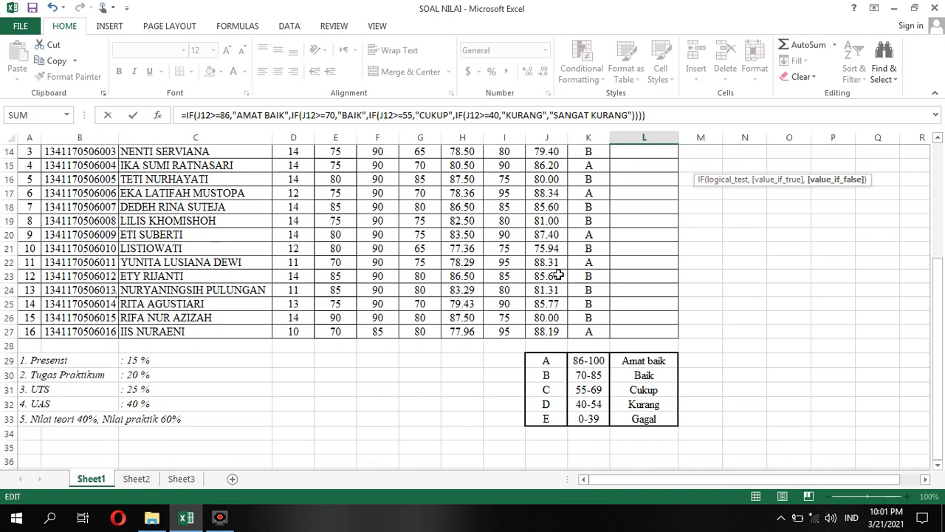
{"action": "scroll", "coordinate": [559, 275], "scroll_direction": "up", "scroll_amount": 2}
{"action": "key", "text": "BackSpace"}
{"action": "key", "text": "BackSpace"}
{"action": "key", "text": "BackSpace"}
{"action": "key", "text": "BackSpace"}
{"action": "key", "text": "BackSpace"}
{"action": "key", "text": "BackSpace"}
{"action": "key", "text": "BackSpace"}
{"action": "key", "text": "BackSpace"}
{"action": "key", "text": "BackSpace"}
{"action": "key", "text": "BackSpace"}
{"action": "key", "text": "BackSpace"}
{"action": "key", "text": "BackSpace"}
{"action": "key", "text": "BackSpace"}
{"action": "type", "text": "GAGAL"}
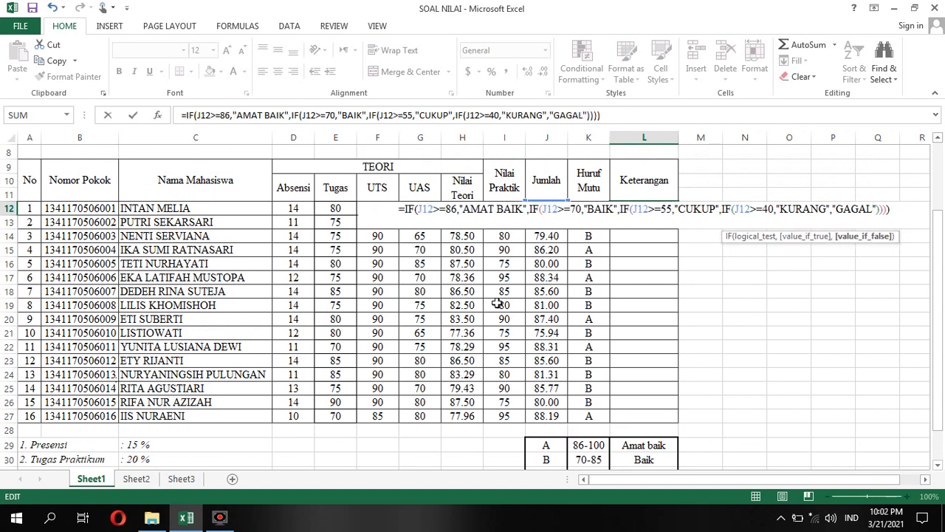
{"action": "scroll", "coordinate": [507, 302], "scroll_direction": "down", "scroll_amount": 2}
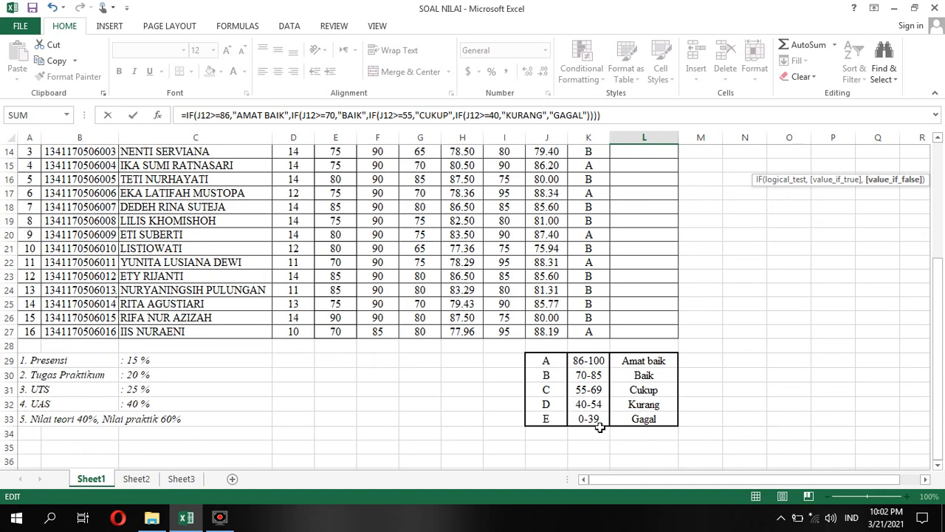
{"action": "scroll", "coordinate": [619, 238], "scroll_direction": "up", "scroll_amount": 3}
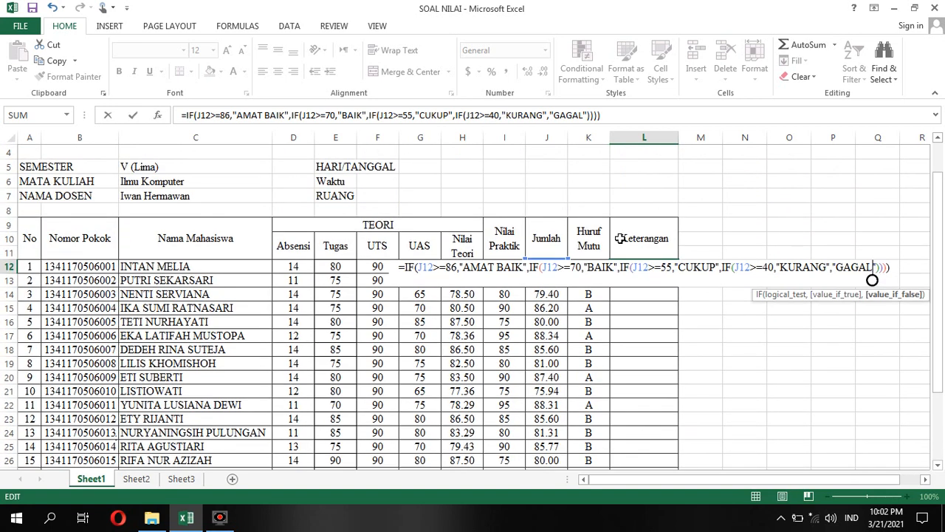
{"action": "key", "text": "Return"}
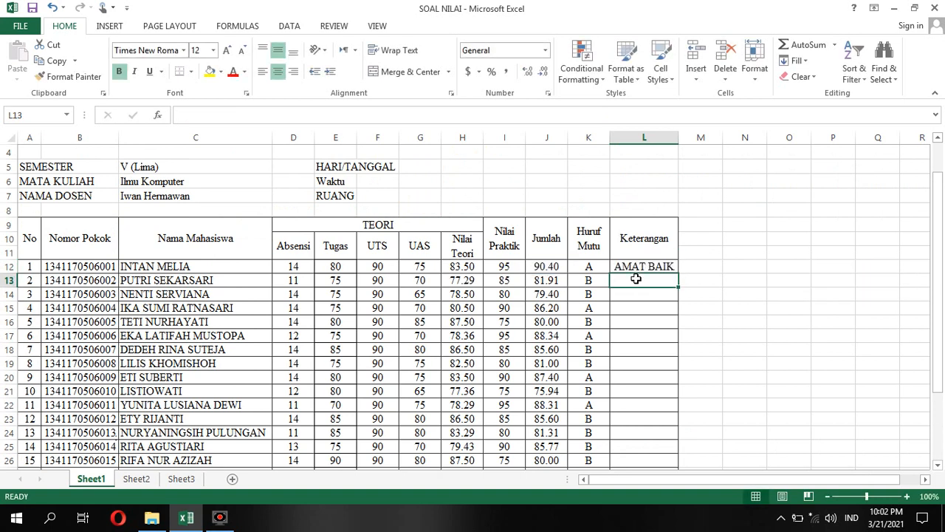
Step: Fill the Keterangan formula from L12 down to L27 for all the students
{"action": "left_click", "coordinate": [645, 264]}
{"action": "left_click_drag", "start_coordinate": [678, 274], "coordinate": [678, 440]}
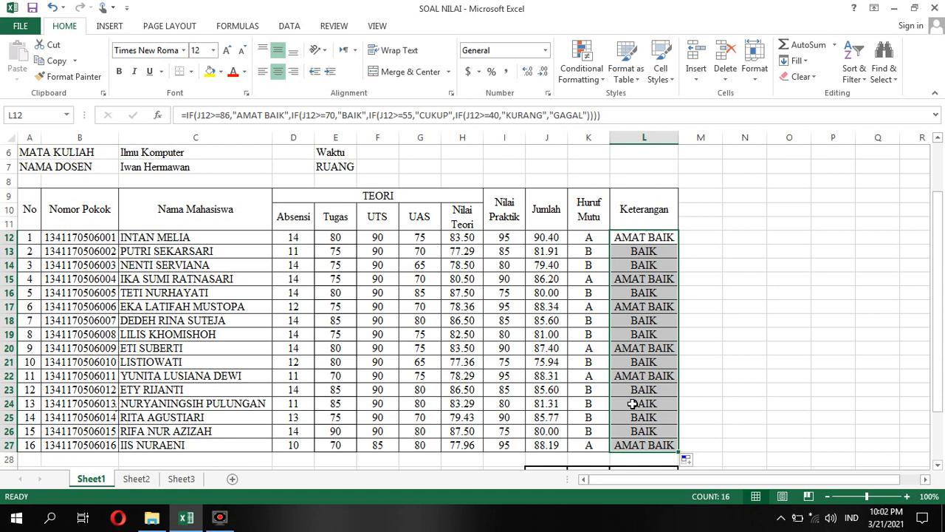
{"action": "scroll", "coordinate": [633, 404], "scroll_direction": "down", "scroll_amount": 2}
{"action": "scroll", "coordinate": [633, 403], "scroll_direction": "down", "scroll_amount": 2}
{"action": "scroll", "coordinate": [633, 403], "scroll_direction": "up", "scroll_amount": 5}
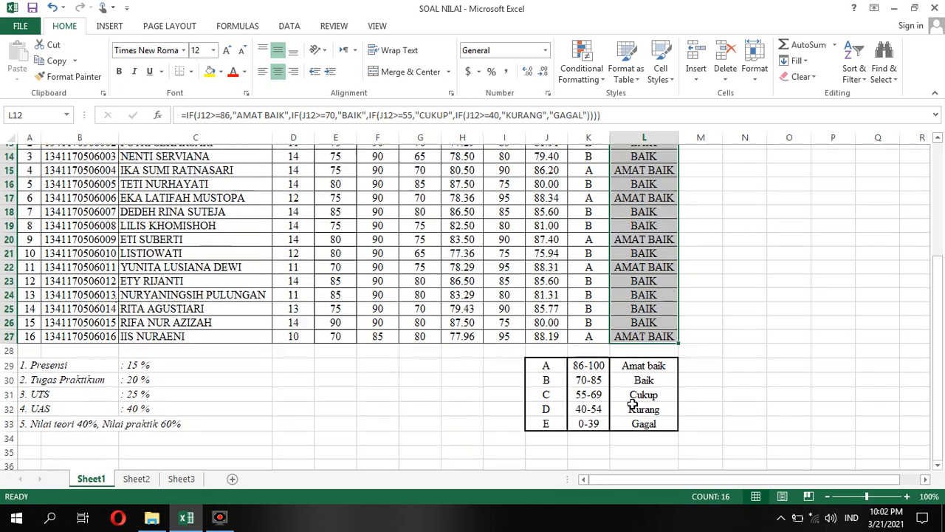
{"action": "scroll", "coordinate": [633, 403], "scroll_direction": "up", "scroll_amount": 2}
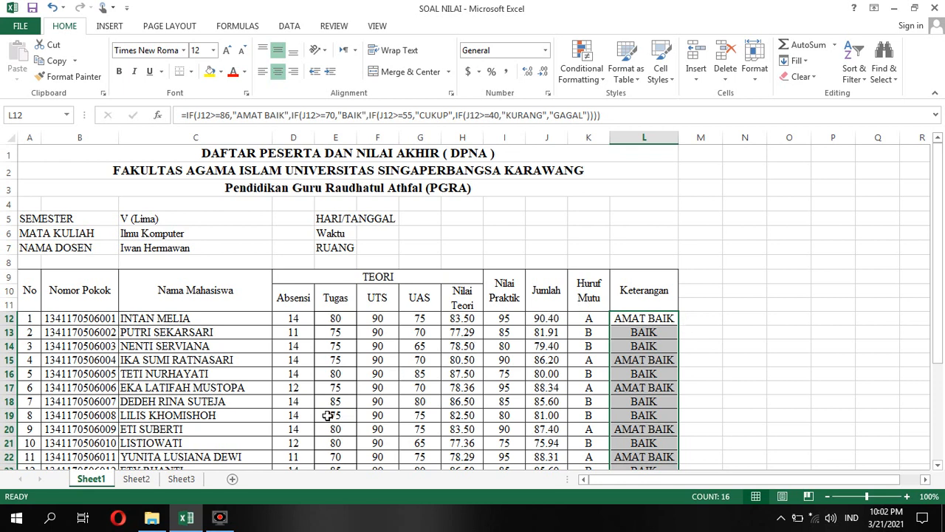
{"action": "mouse_move", "coordinate": [224, 519]}
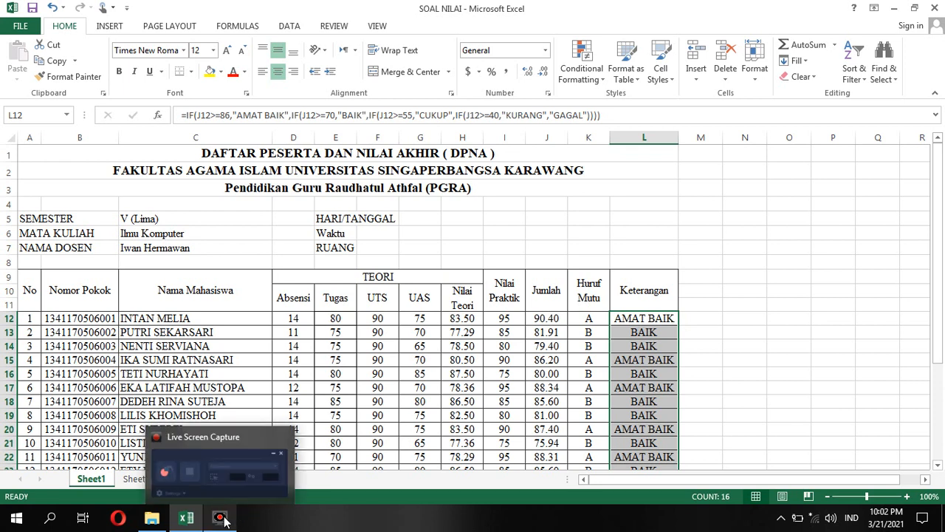